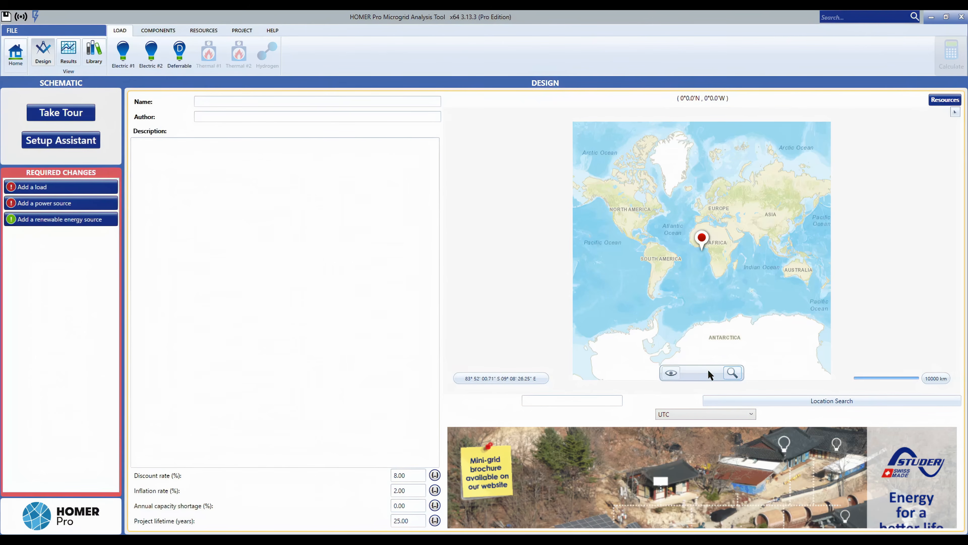
Browse the project location map, zooming and panning around Africa and Europe.
left_click(583, 402)
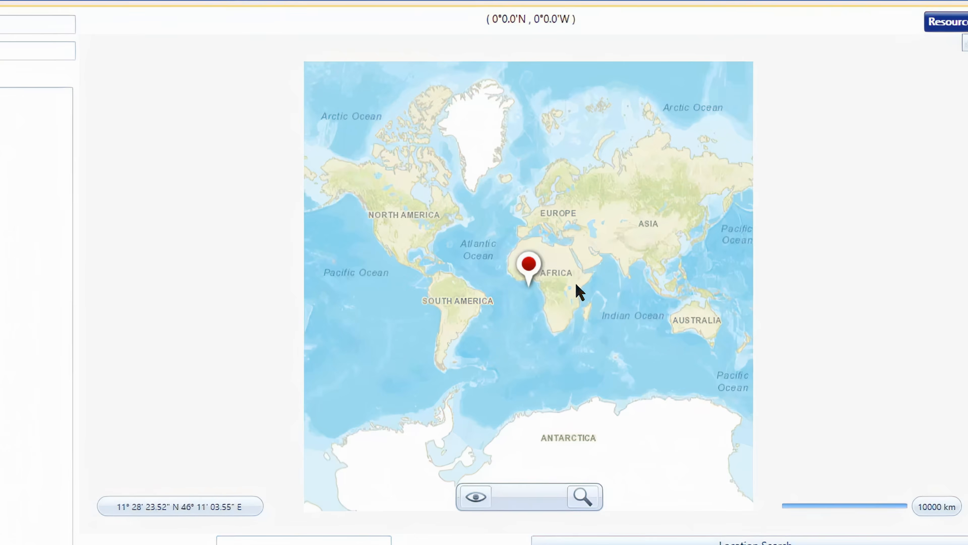
scroll(577, 289, "up", 1)
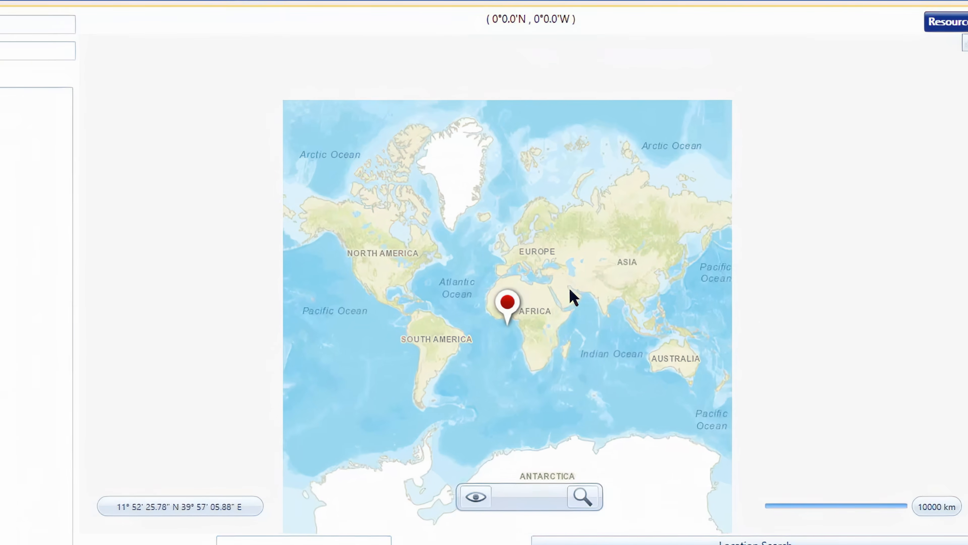
scroll(553, 300, "up", 3)
scroll(455, 317, "down", 2)
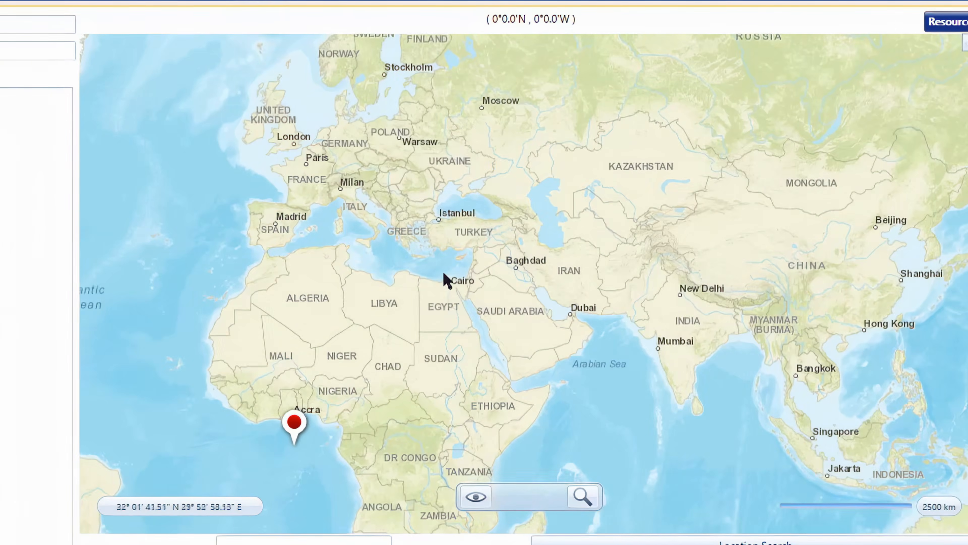
left_click_drag(445, 295, 468, 369)
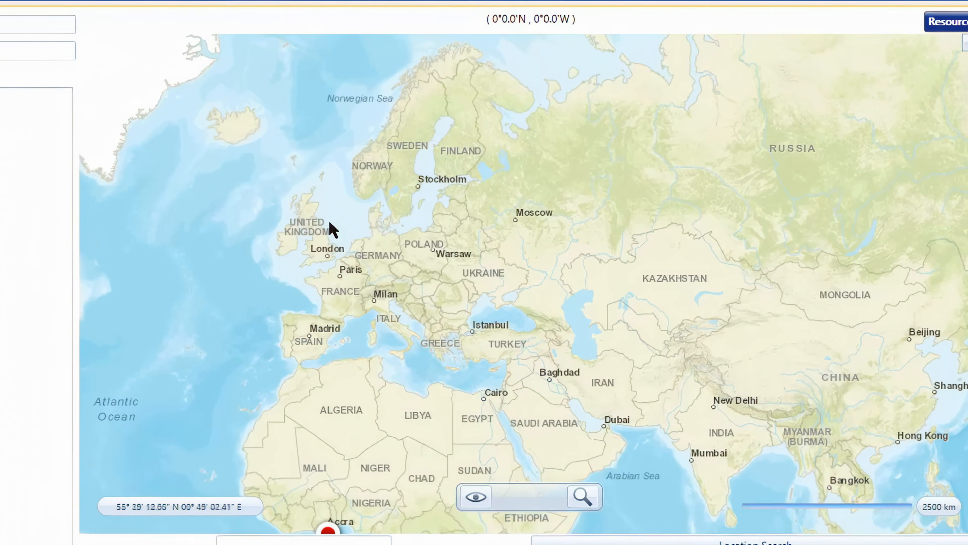
scroll(359, 256, "up", 1)
scroll(407, 244, "up", 5)
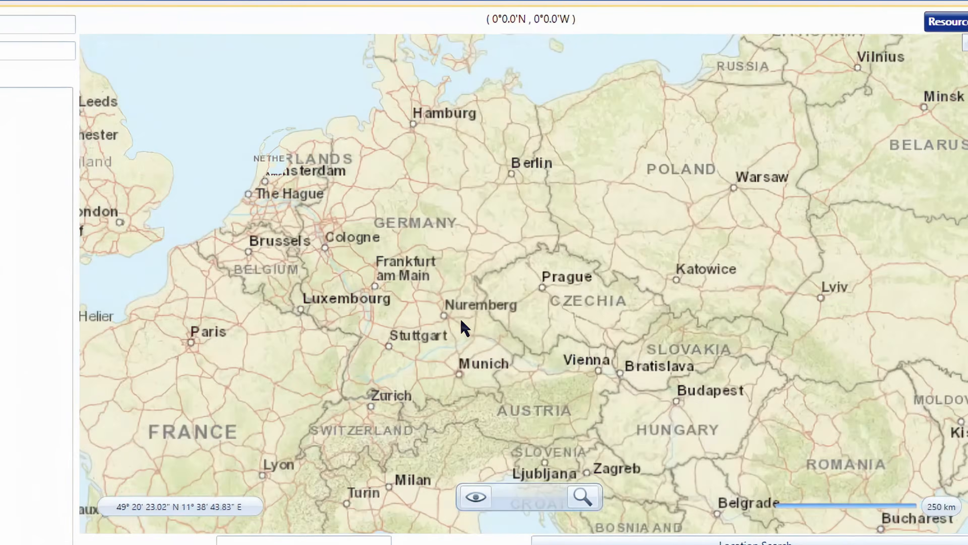
scroll(425, 316, "down", 5)
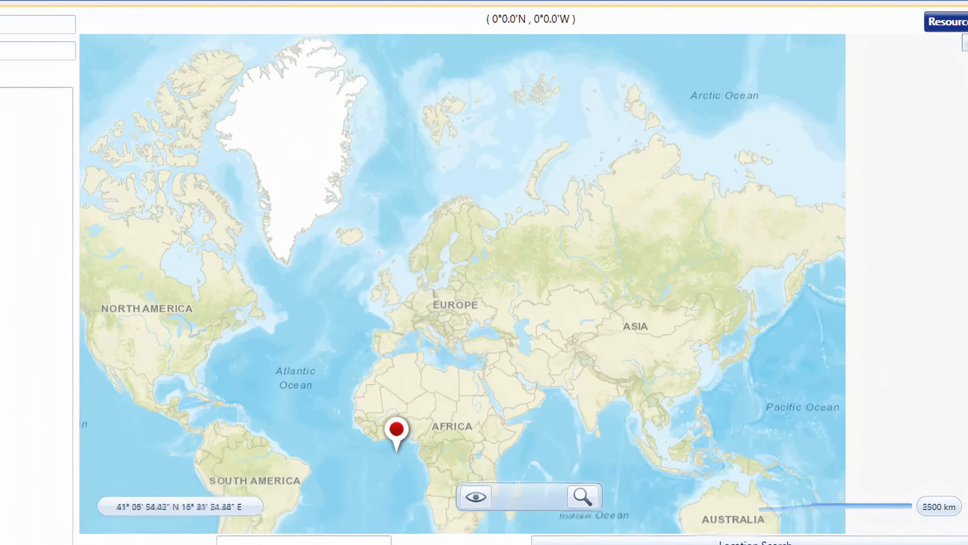
left_click_drag(425, 317, 433, 274)
scroll(391, 300, "up", 2)
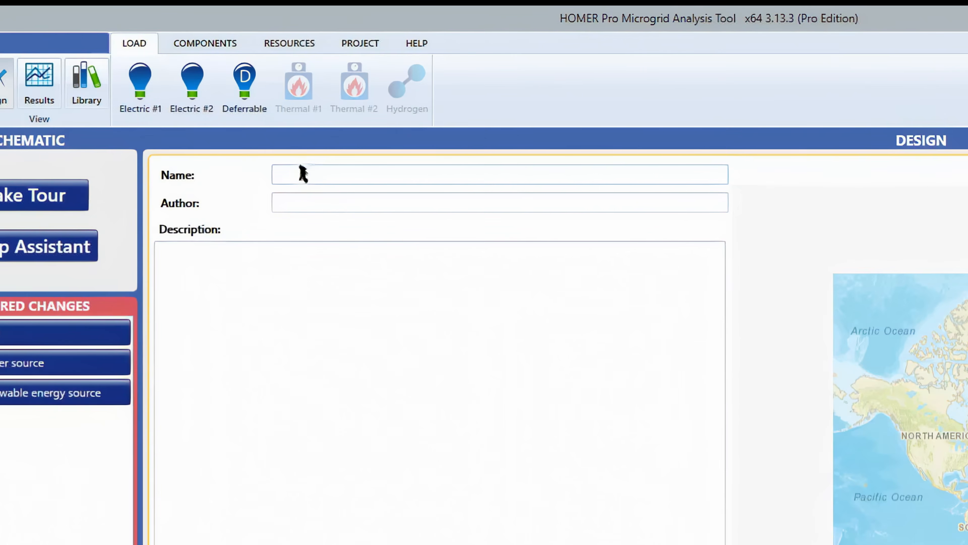
left_click(302, 174)
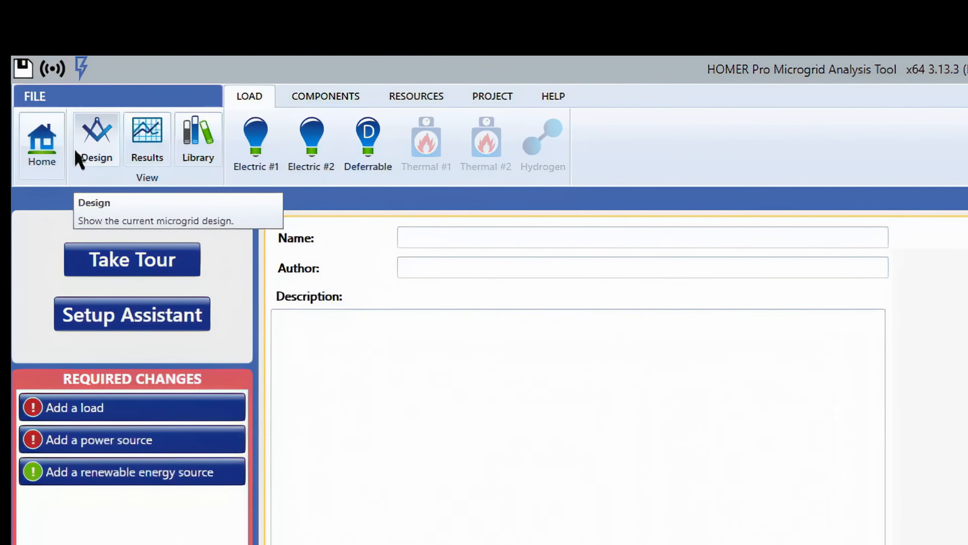
left_click(76, 151)
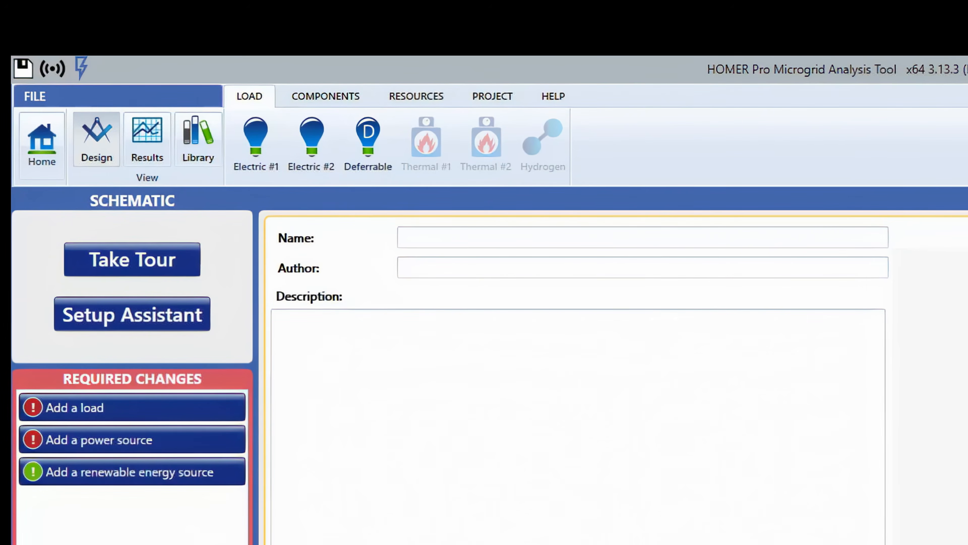
left_click(141, 161)
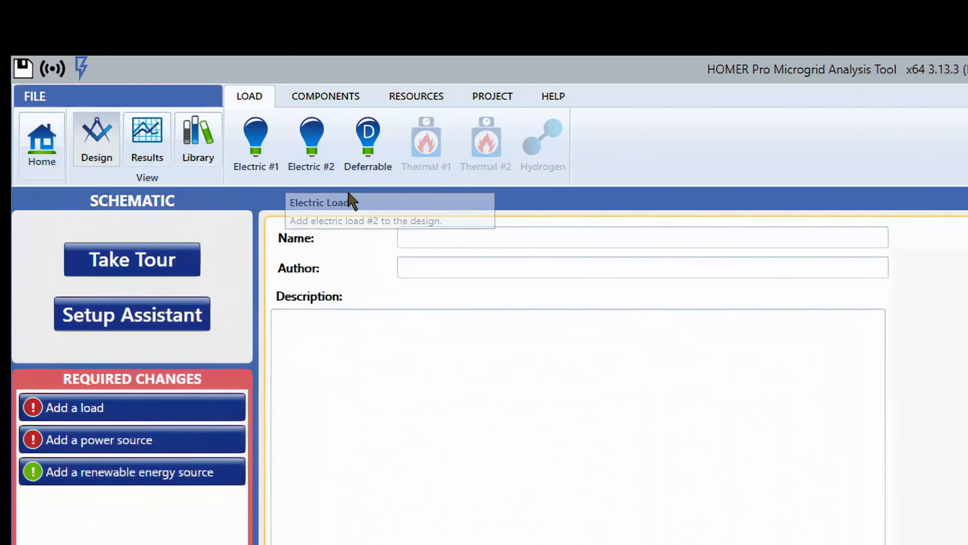
left_click(330, 106)
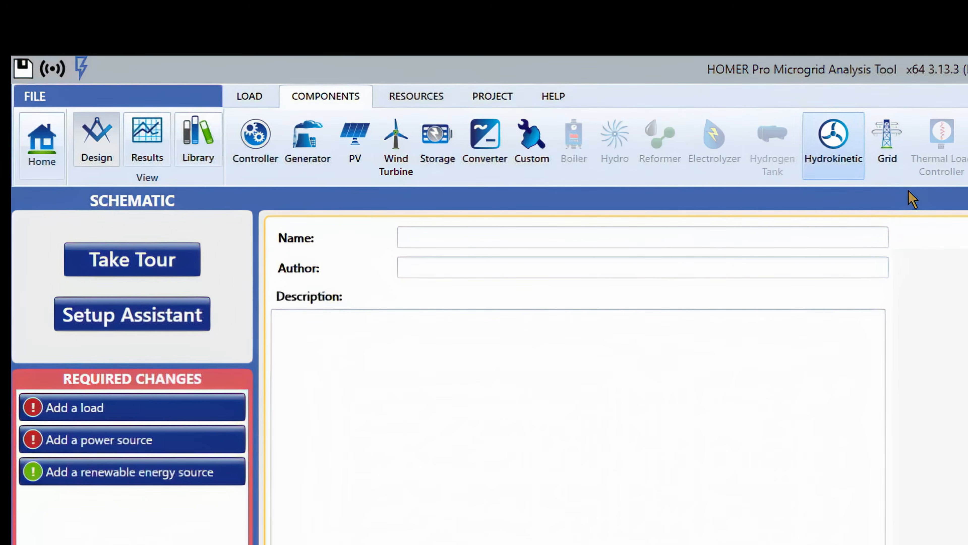
left_click(257, 101)
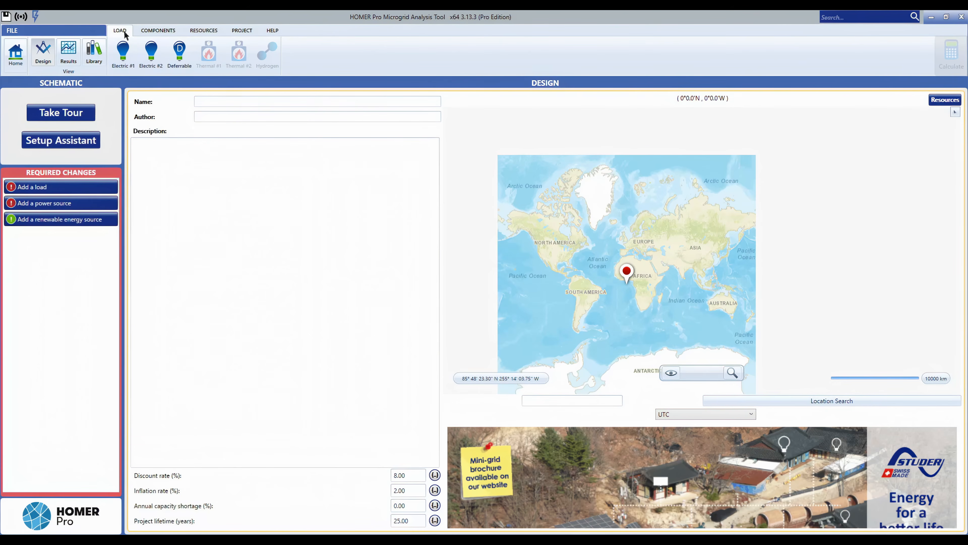
Add Electric Load #1 from the synthetic Residential profile with January as the peak month.
left_click(130, 71)
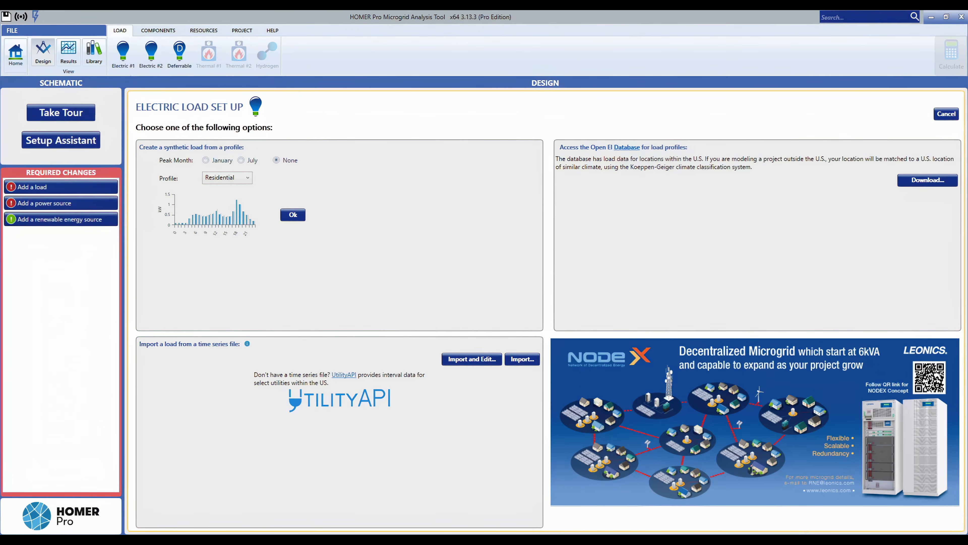
left_click(123, 57)
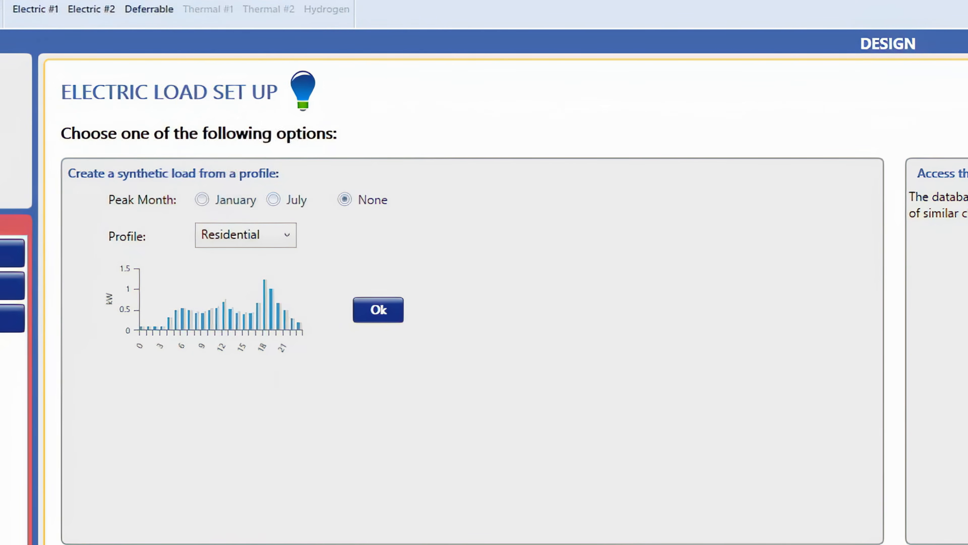
left_click(211, 202)
left_click(228, 240)
left_click(369, 310)
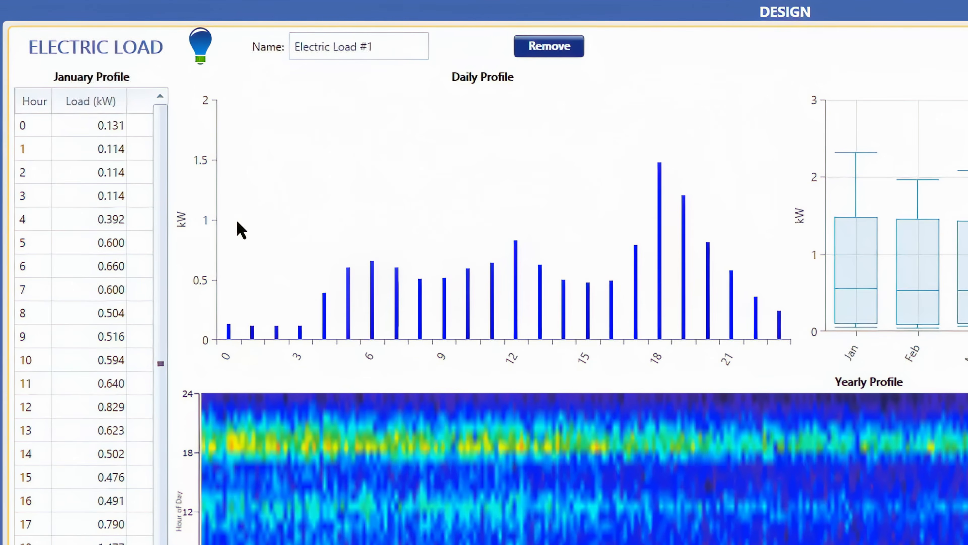
Examine the January hourly load table and the daily load profile chart.
left_click(121, 276)
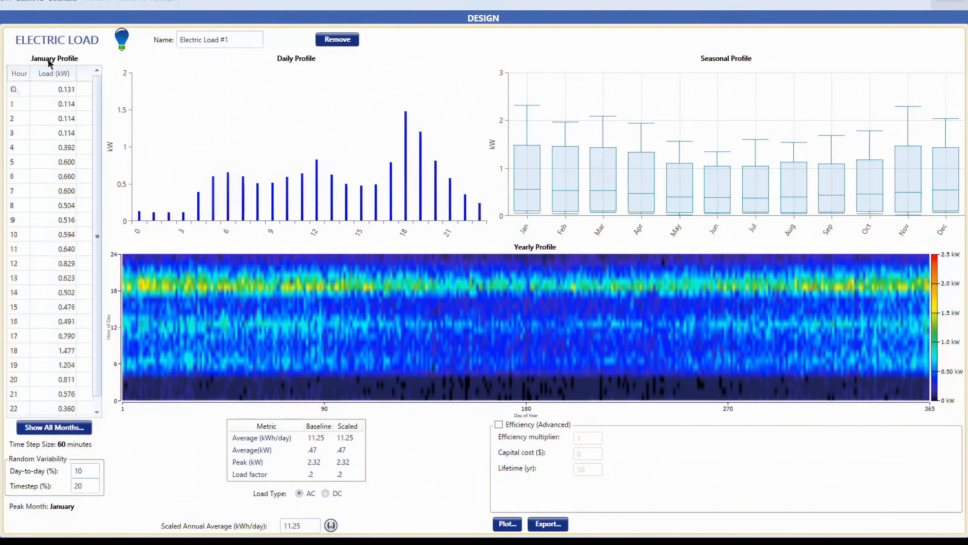
scroll(17, 86, "down", 1)
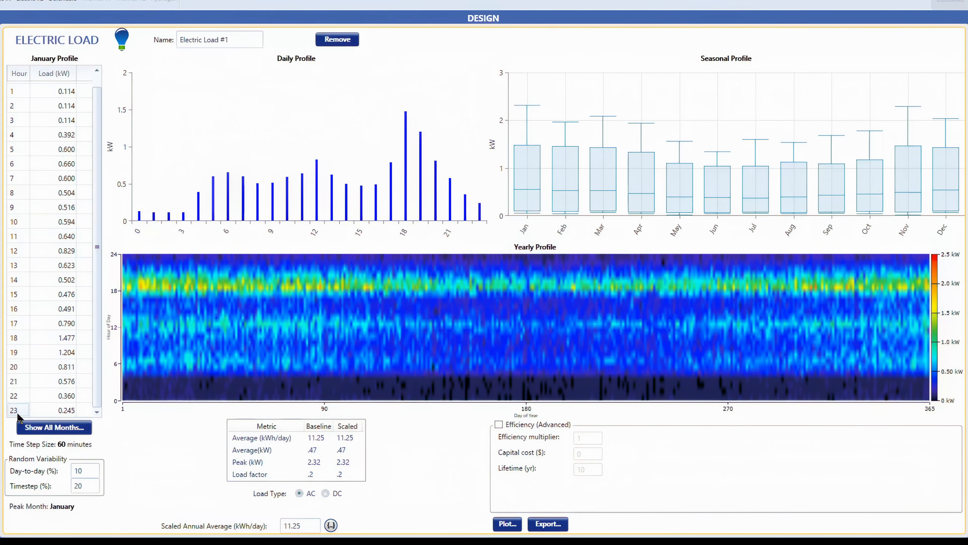
scroll(19, 414, "up", 1)
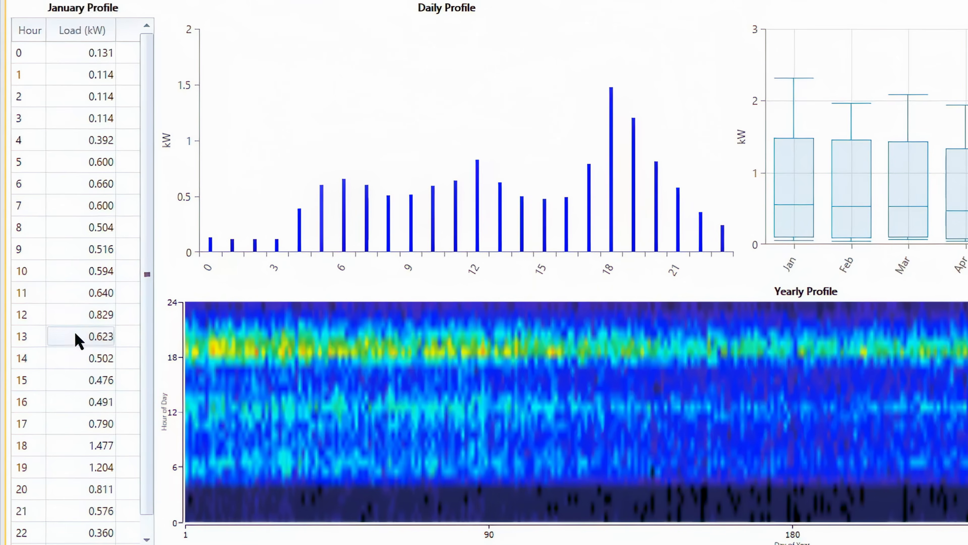
scroll(96, 340, "down", 1)
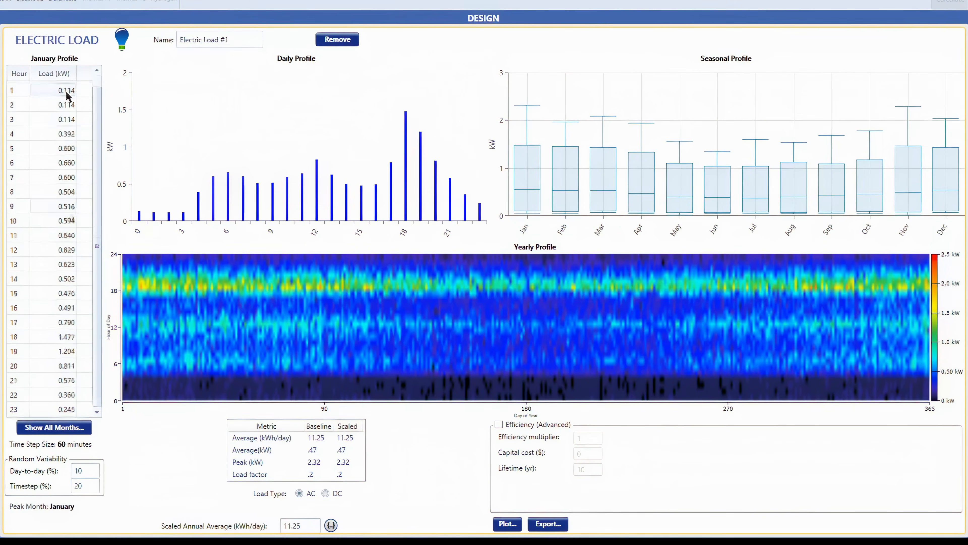
scroll(68, 99, "up", 1)
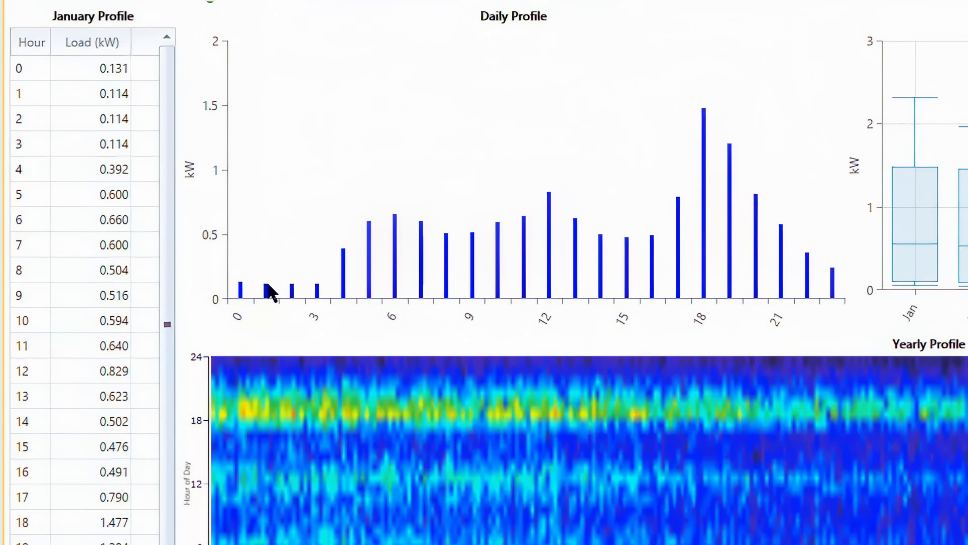
mouse_move(243, 287)
mouse_move(650, 240)
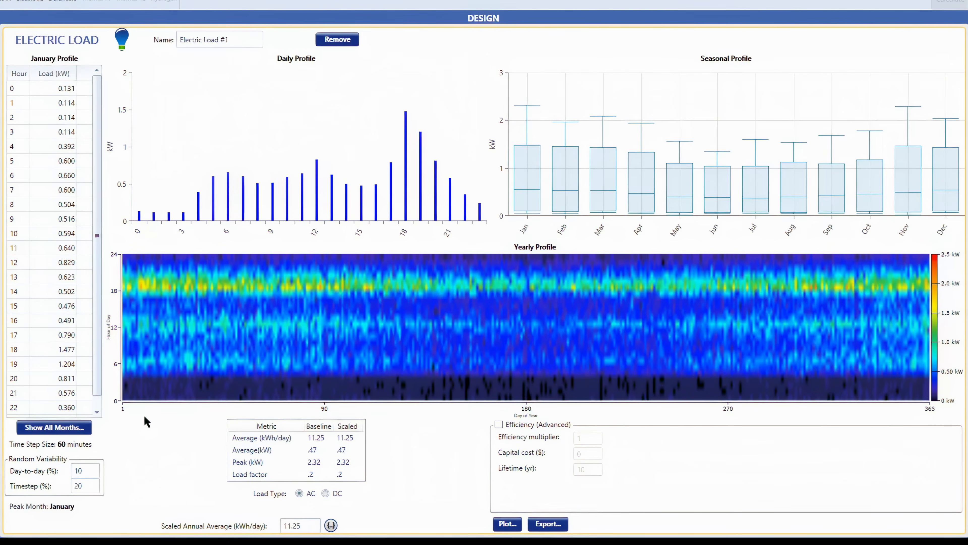
Open the yearly load data for all months, review the weekday values, and cancel the dialog.
left_click(55, 427)
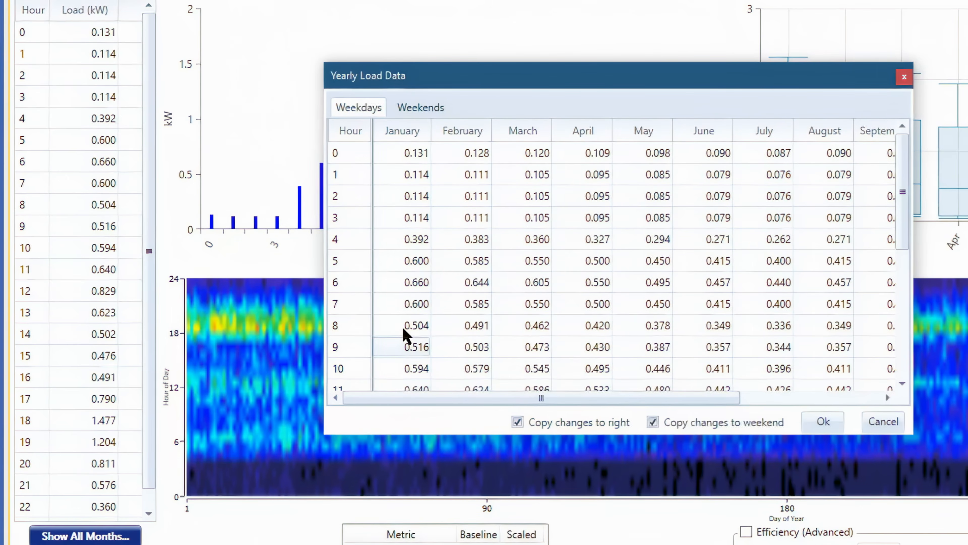
scroll(409, 266, "down", 1)
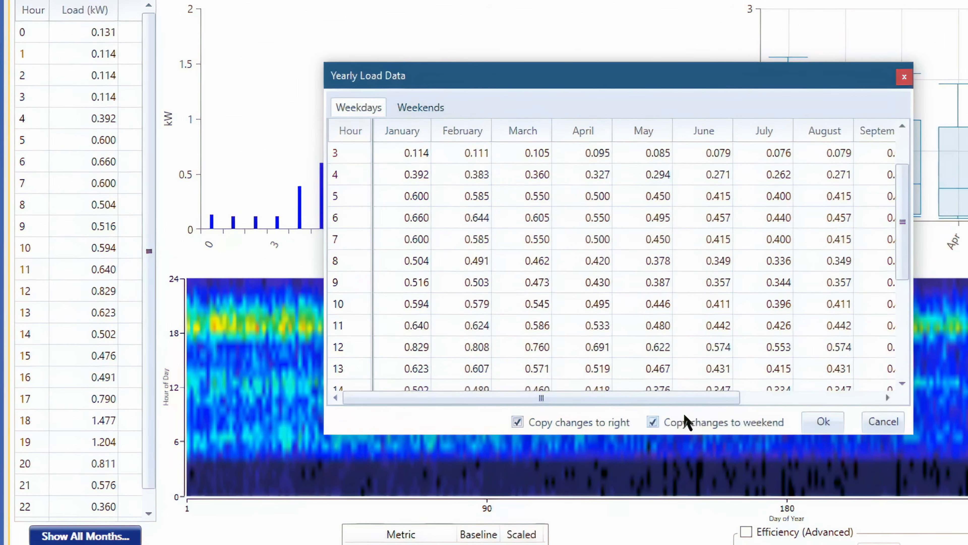
left_click_drag(688, 399, 652, 389)
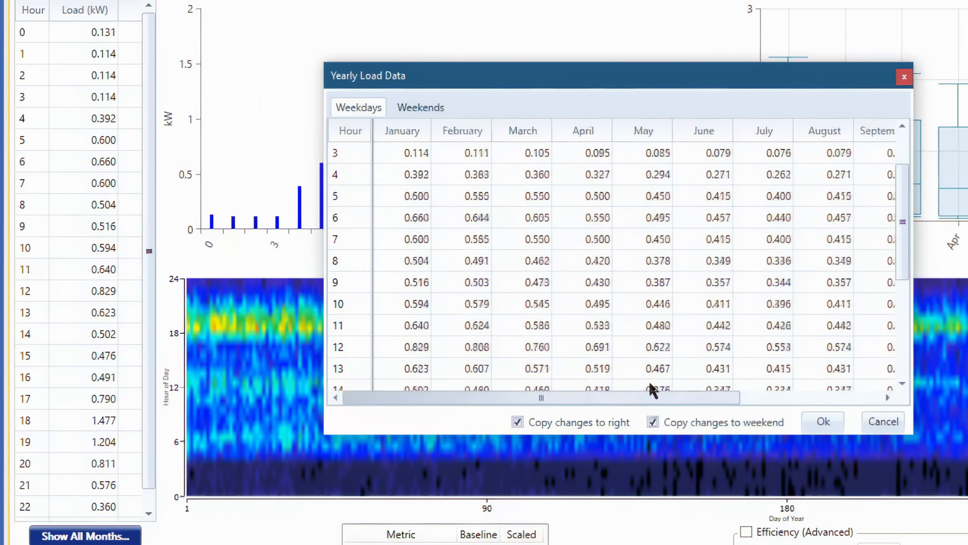
double_click(540, 261)
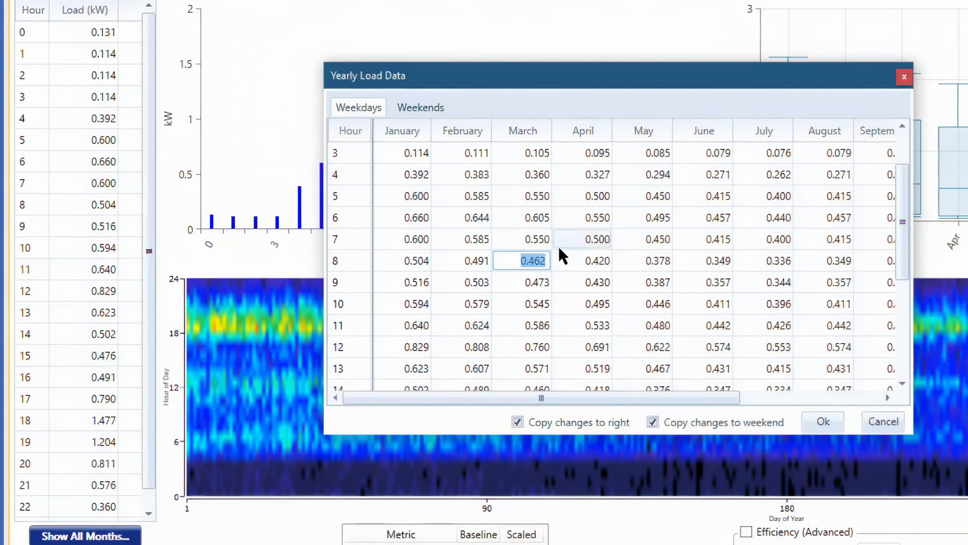
double_click(564, 259)
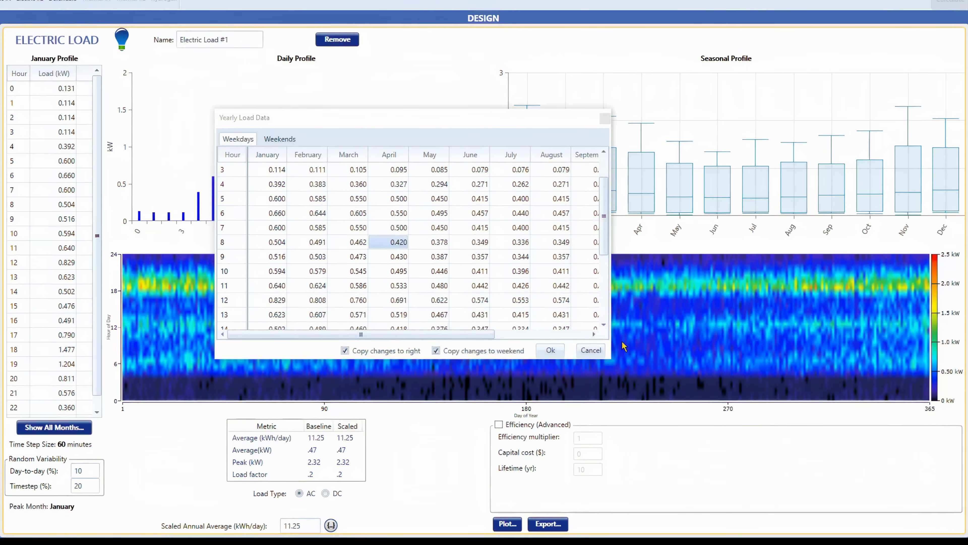
left_click(590, 351)
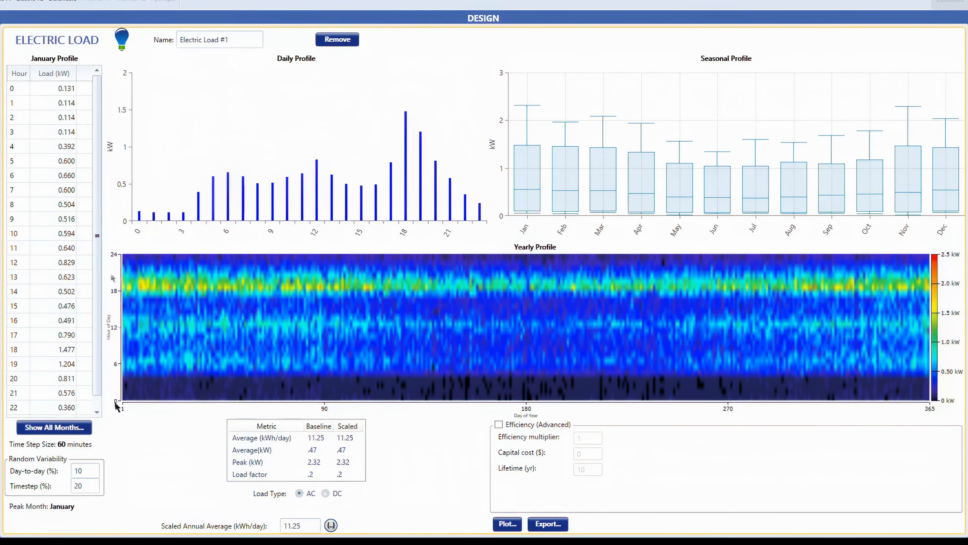
Inspect the yearly profile heatmap values and the baseline and scaled load metrics.
mouse_move(146, 345)
mouse_move(179, 375)
mouse_move(128, 278)
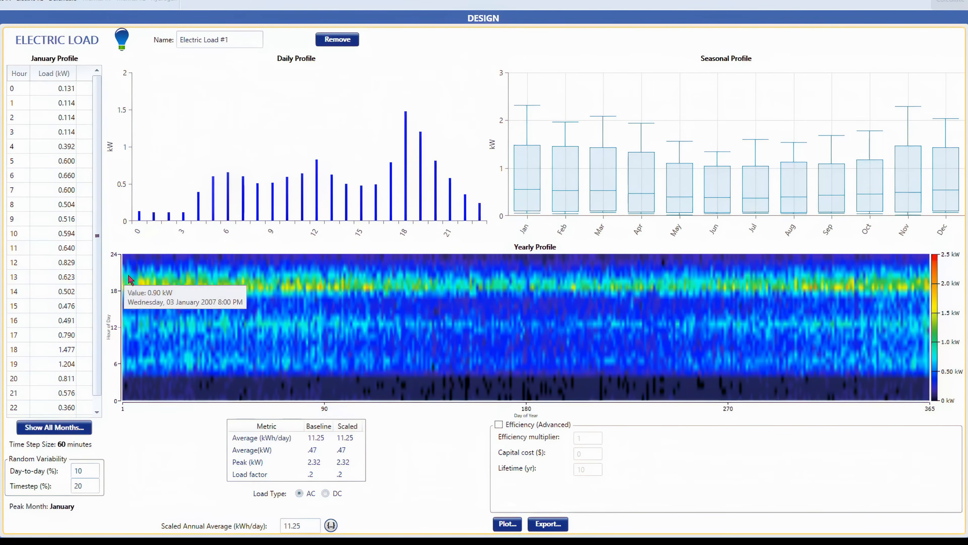
mouse_move(294, 293)
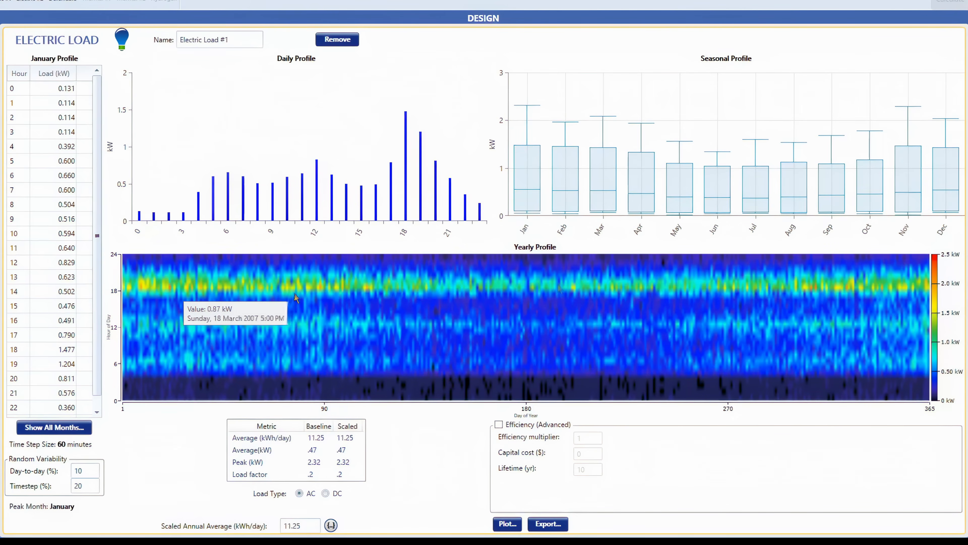
mouse_move(750, 295)
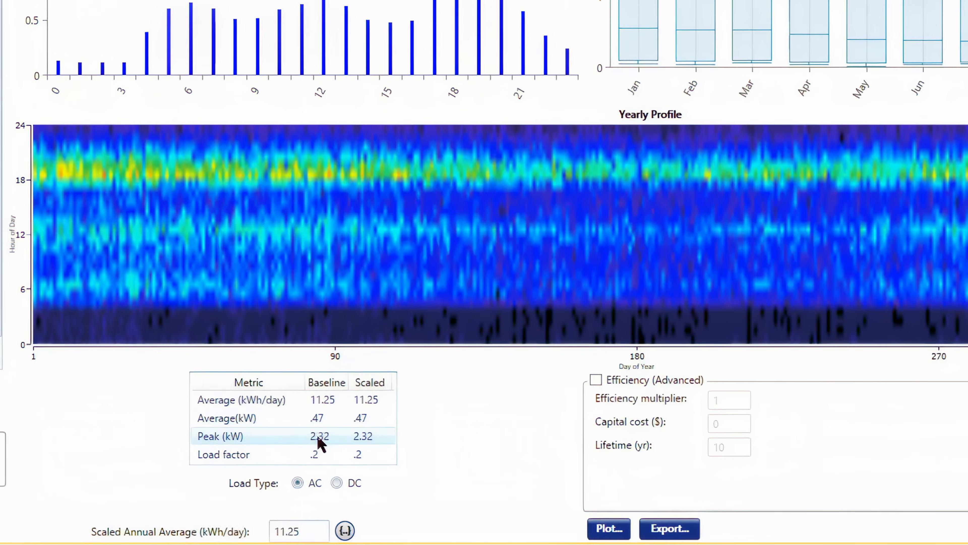
mouse_move(328, 180)
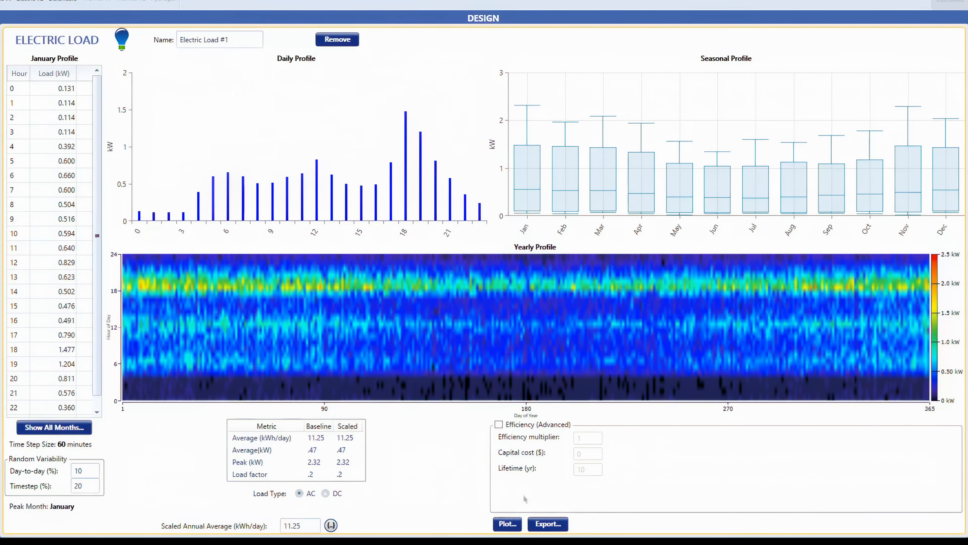
Open the load plot window and view its Monthly, Profile, DMap and Histogram charts.
left_click(507, 524)
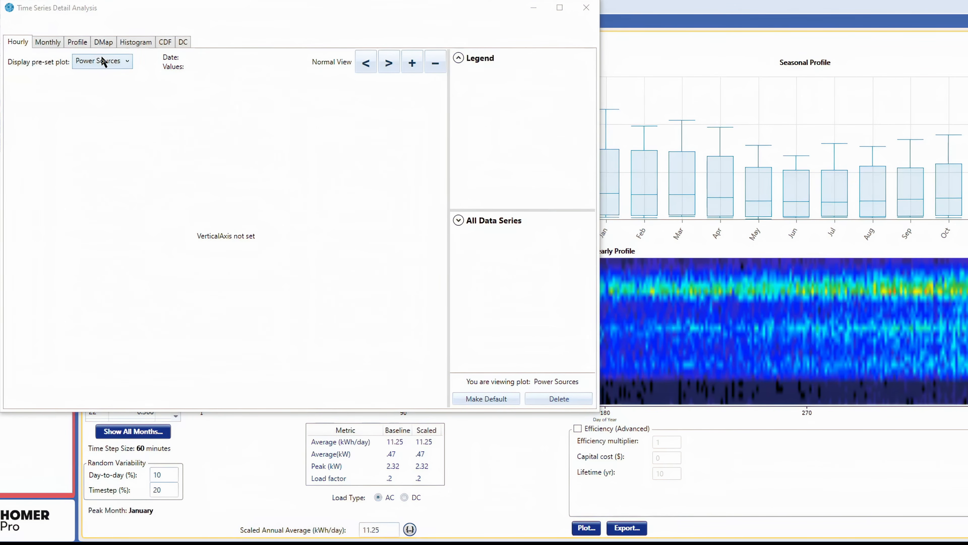
left_click(50, 42)
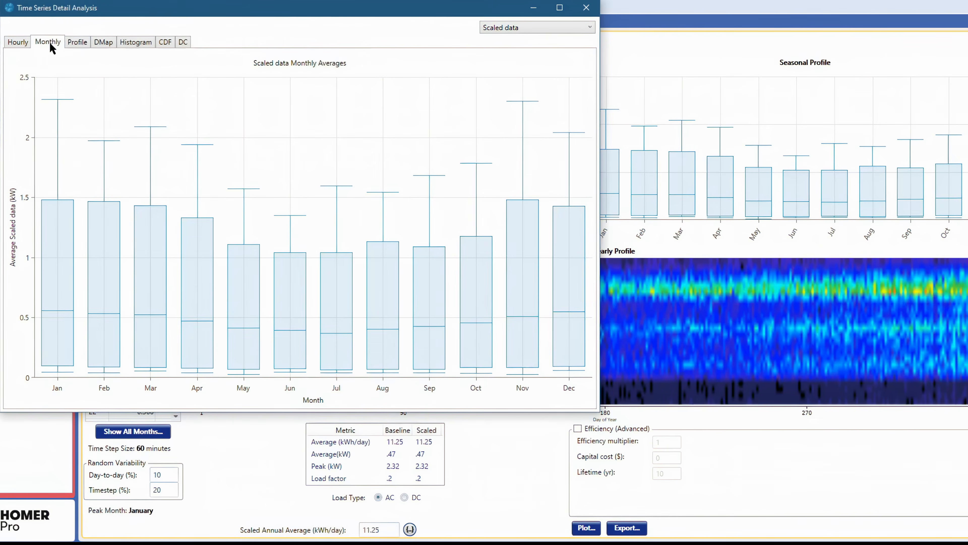
left_click(75, 43)
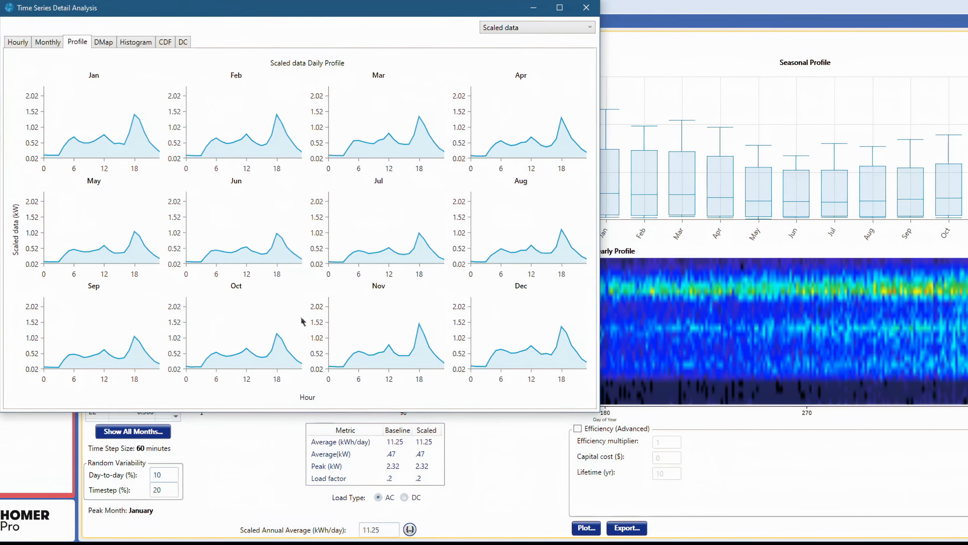
left_click(104, 44)
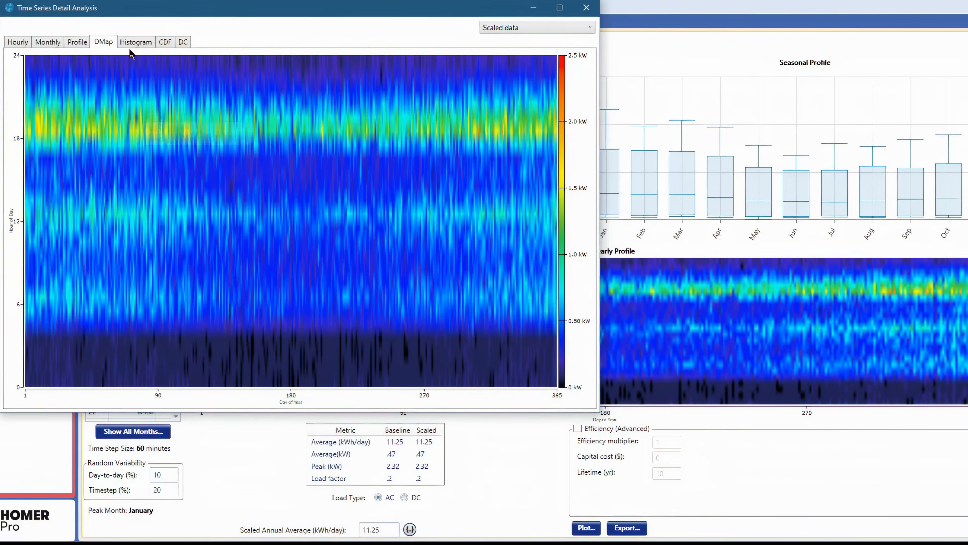
left_click(133, 43)
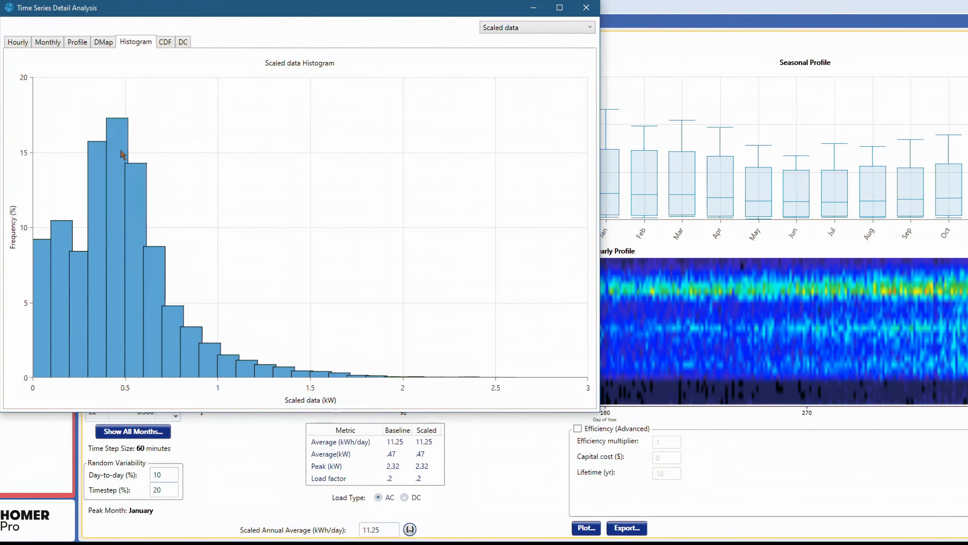
Close the load plot window and open the Storage component setup page.
mouse_move(121, 149)
mouse_move(116, 375)
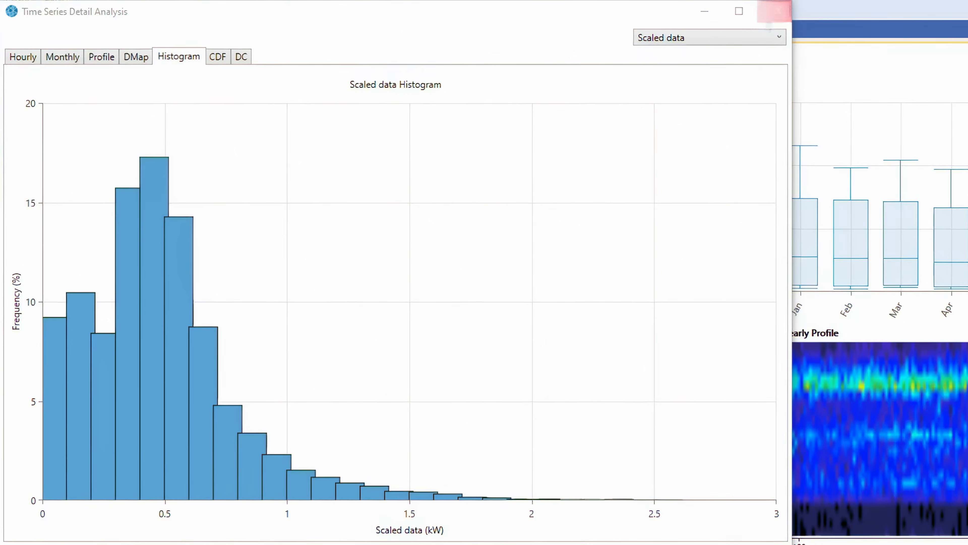
left_click(770, 10)
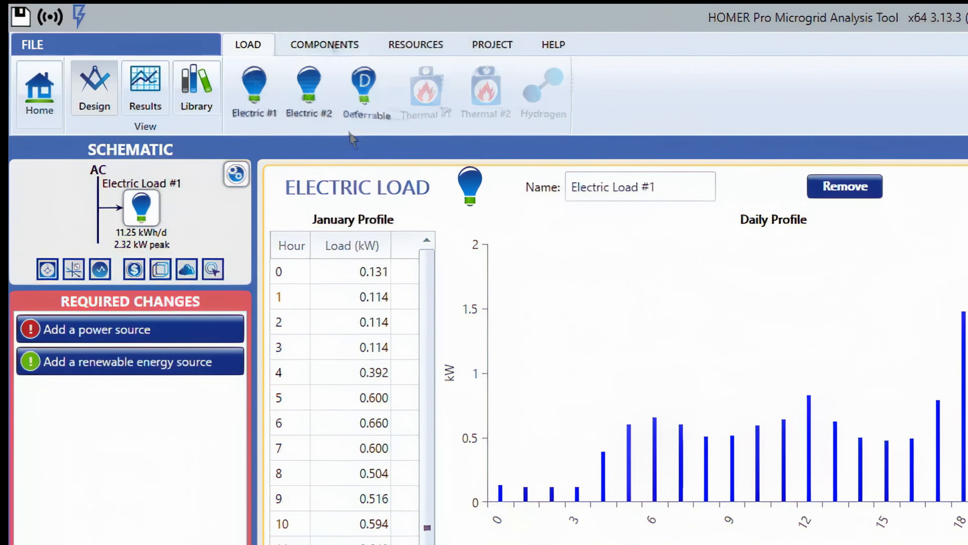
left_click(327, 45)
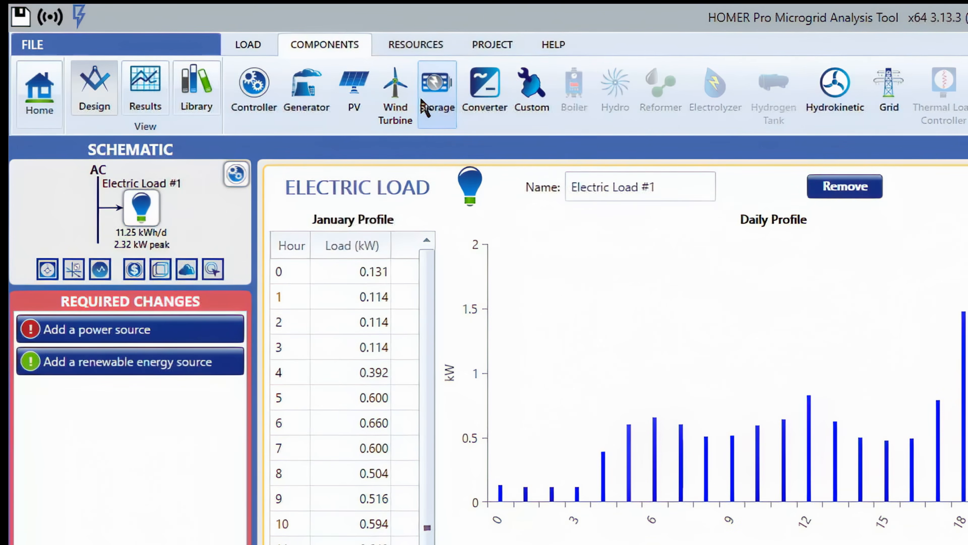
left_click(444, 109)
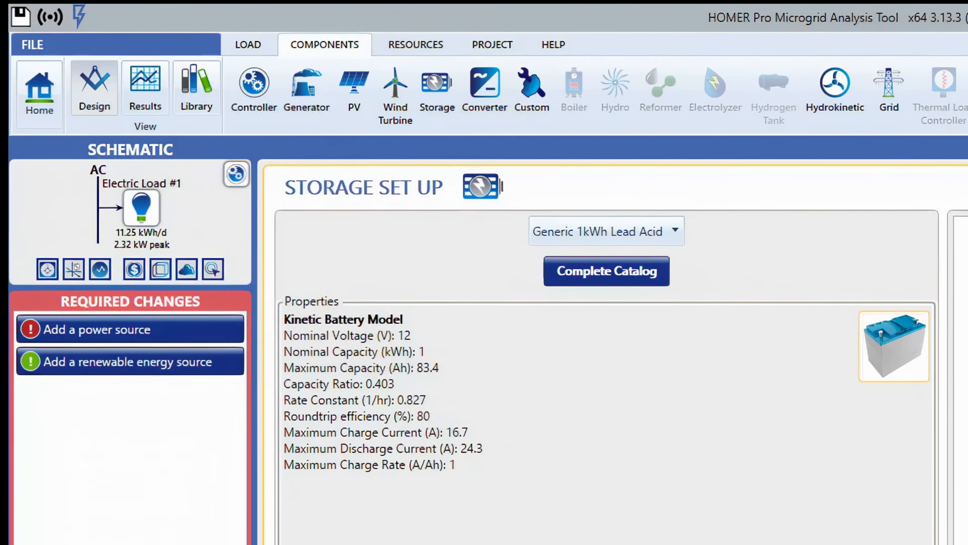
Open the Generator setup page and browse the list of generic generator models.
left_click(311, 108)
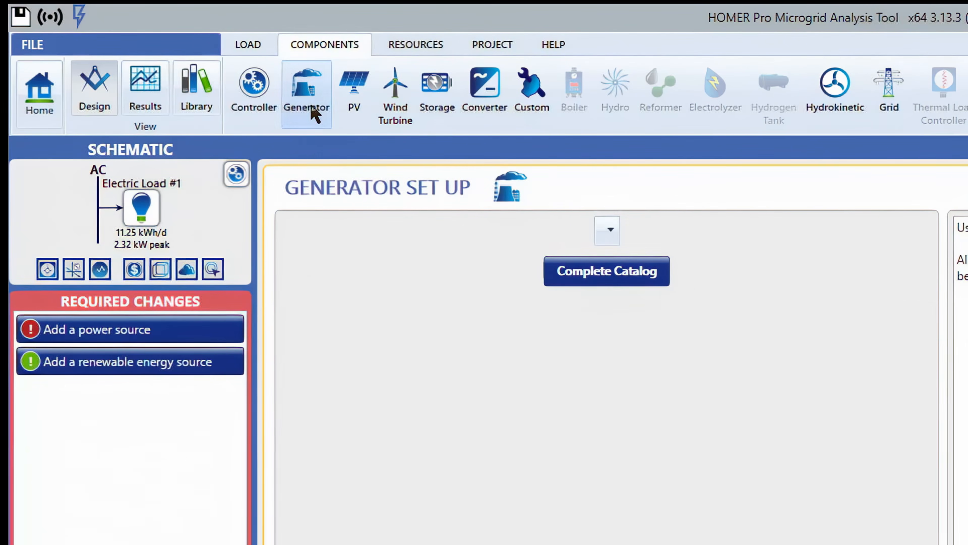
left_click(609, 235)
scroll(668, 325, "down", 1)
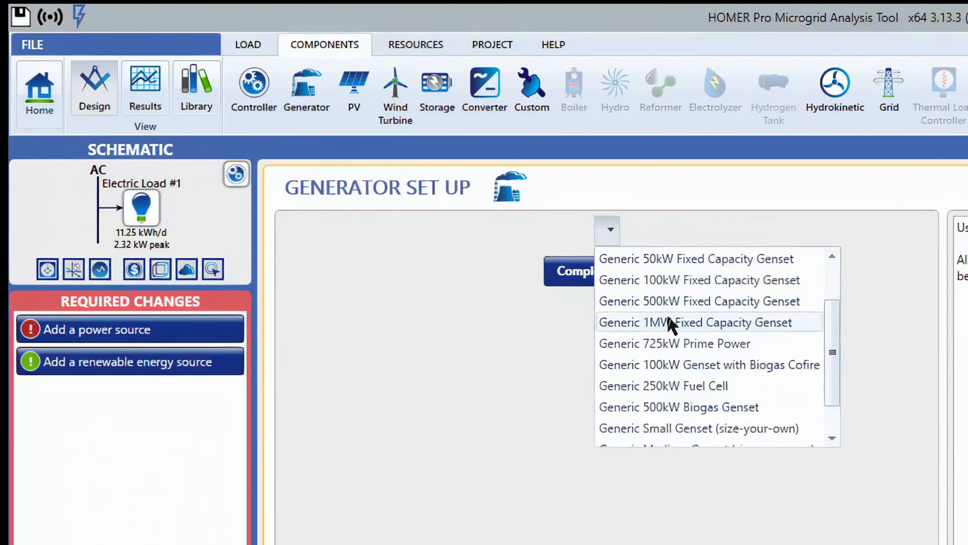
scroll(668, 325, "up", 1)
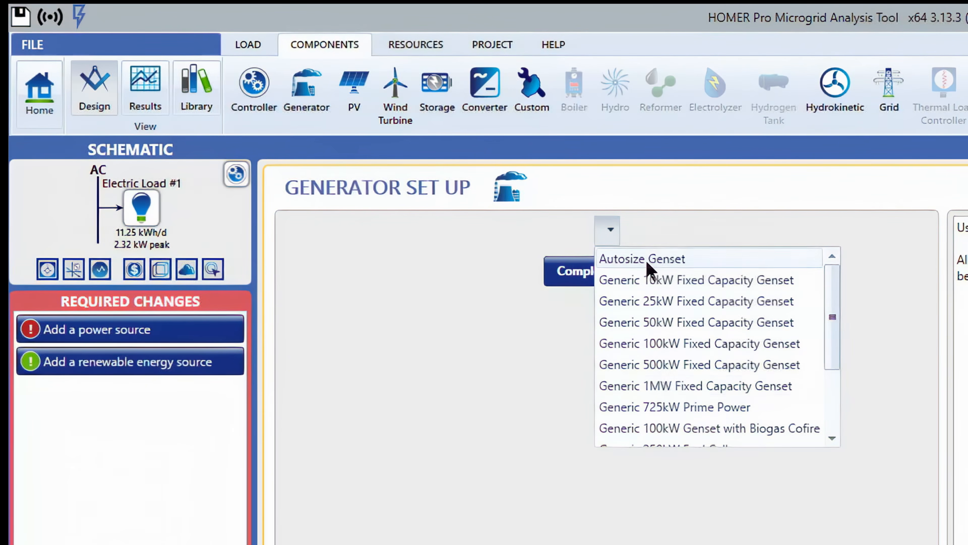
scroll(669, 366, "down", 2)
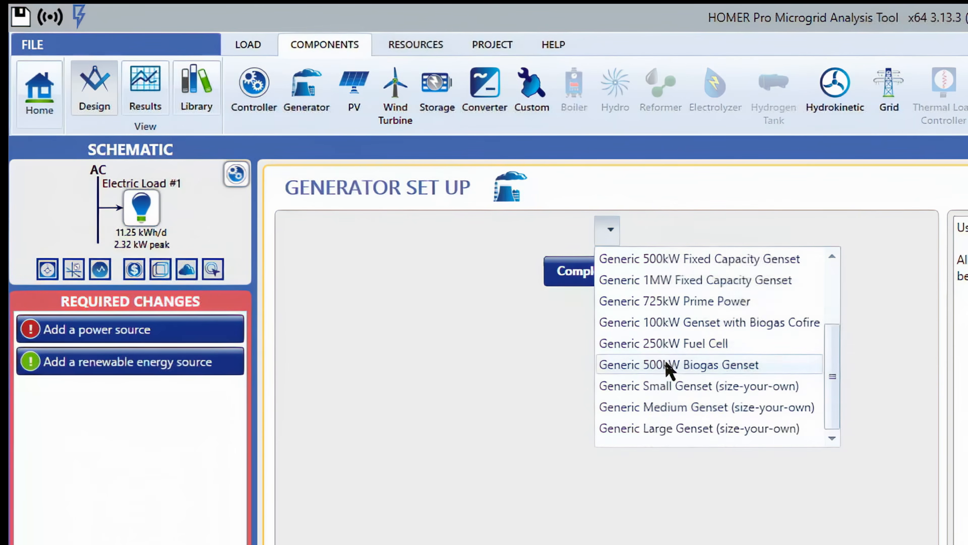
scroll(670, 368, "up", 2)
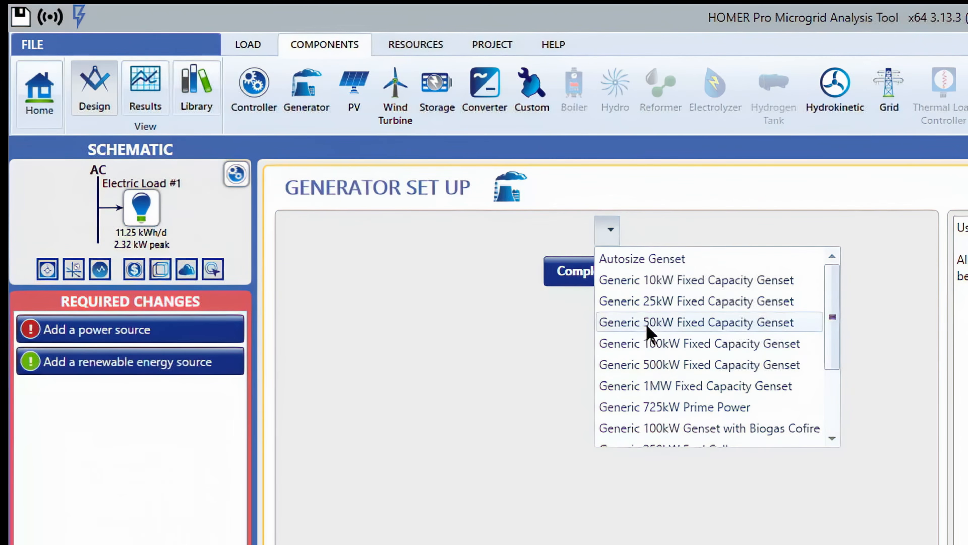
scroll(634, 367, "down", 2)
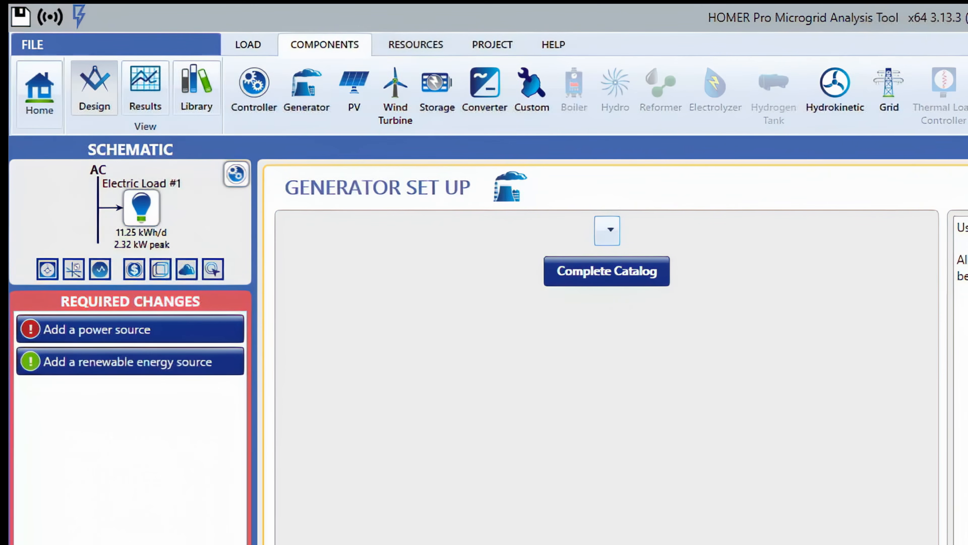
Browse the complete generator catalog and cancel it without choosing a model.
left_click(607, 281)
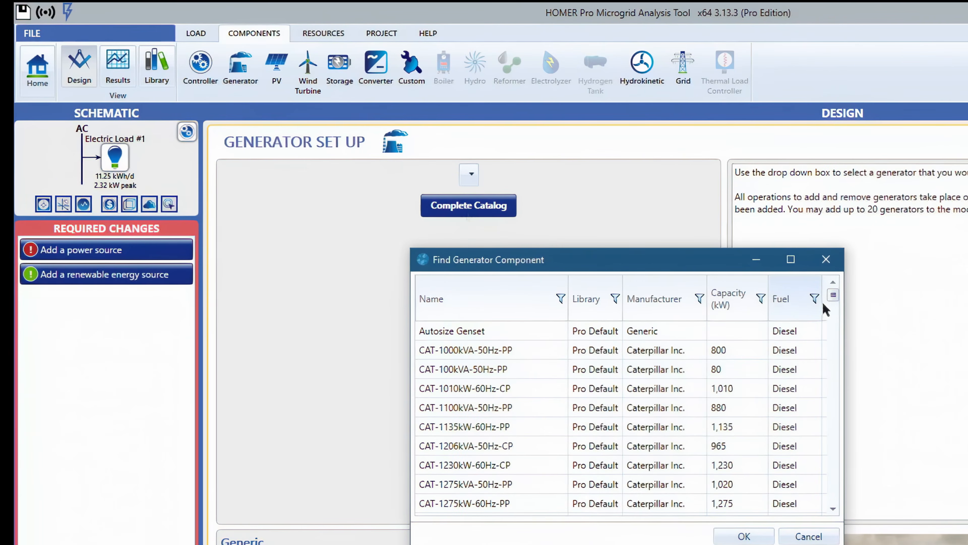
scroll(833, 299, "down", 1)
left_click_drag(832, 300, 833, 373)
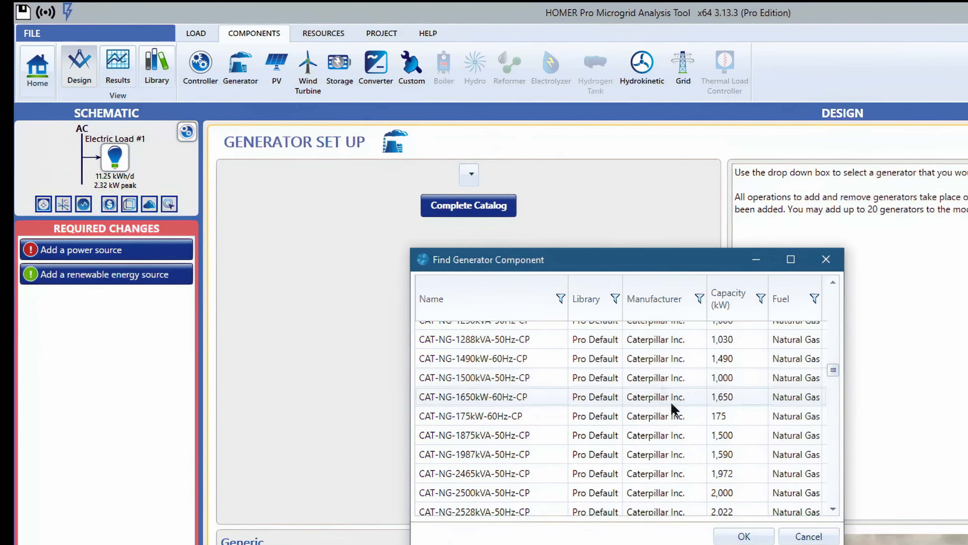
left_click_drag(833, 369, 833, 495)
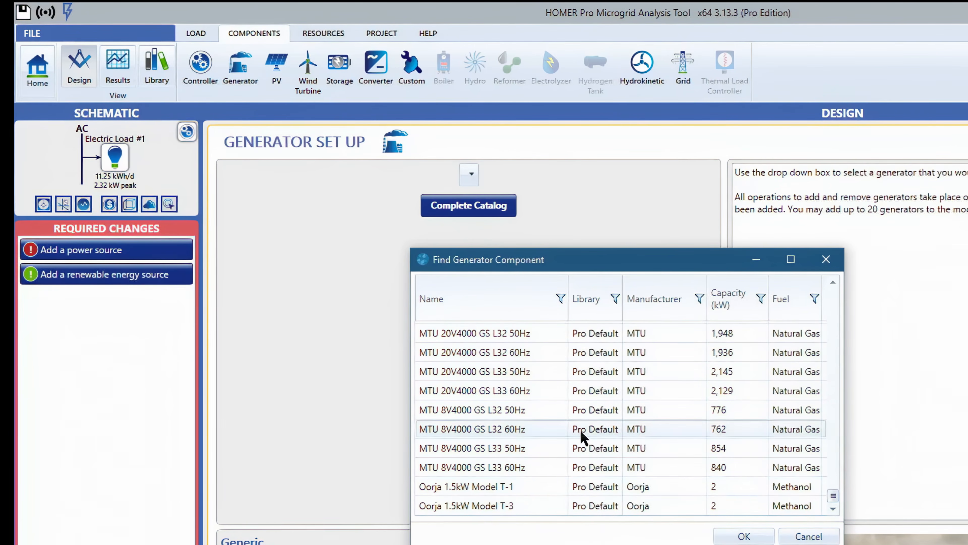
scroll(581, 434, "up", 15)
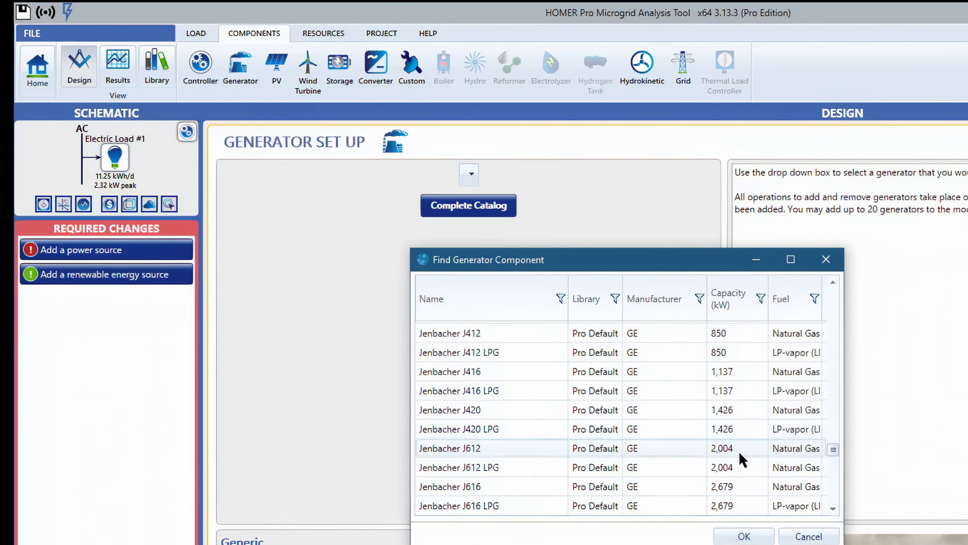
scroll(826, 432, "up", 10)
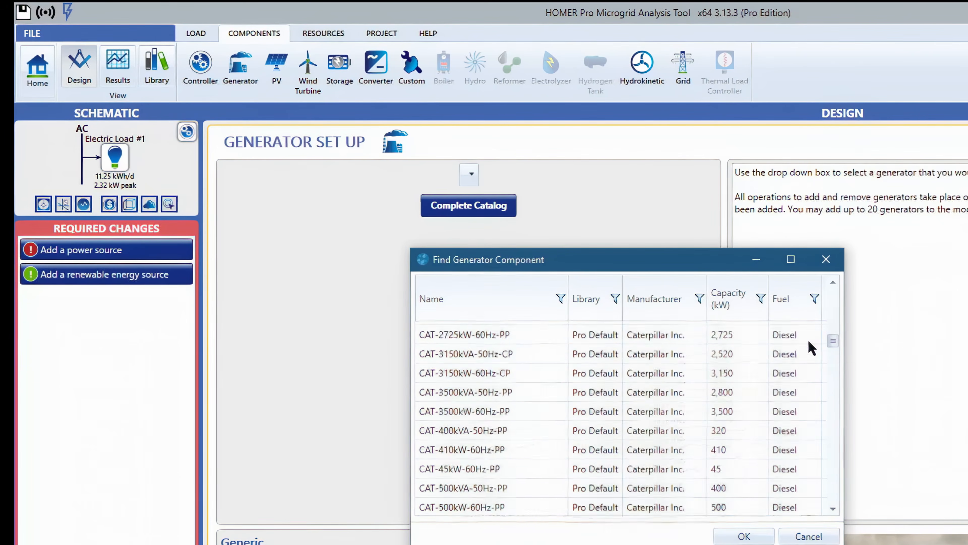
scroll(811, 335, "up", 8)
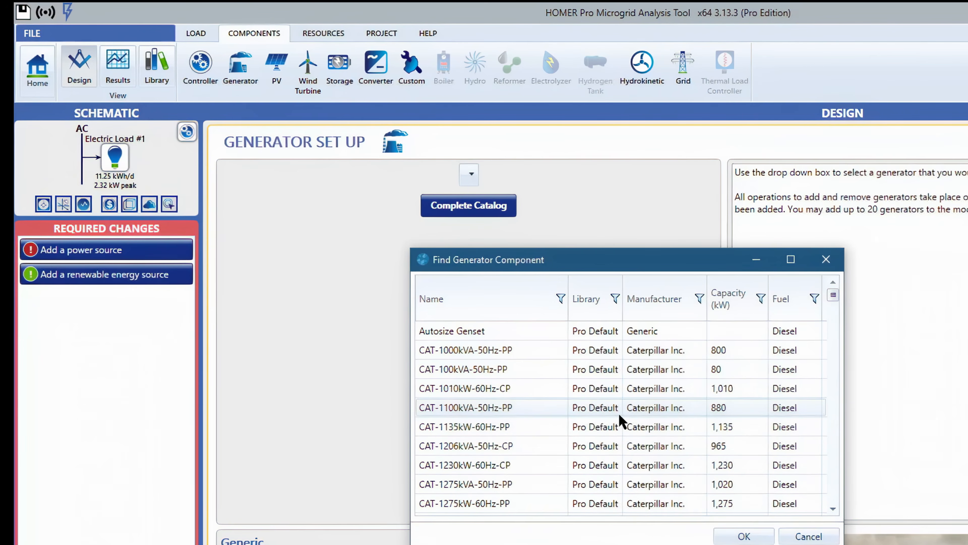
left_click(797, 536)
Select the Generic 50kW Fixed Capacity Genset and add it to the design.
left_click(471, 174)
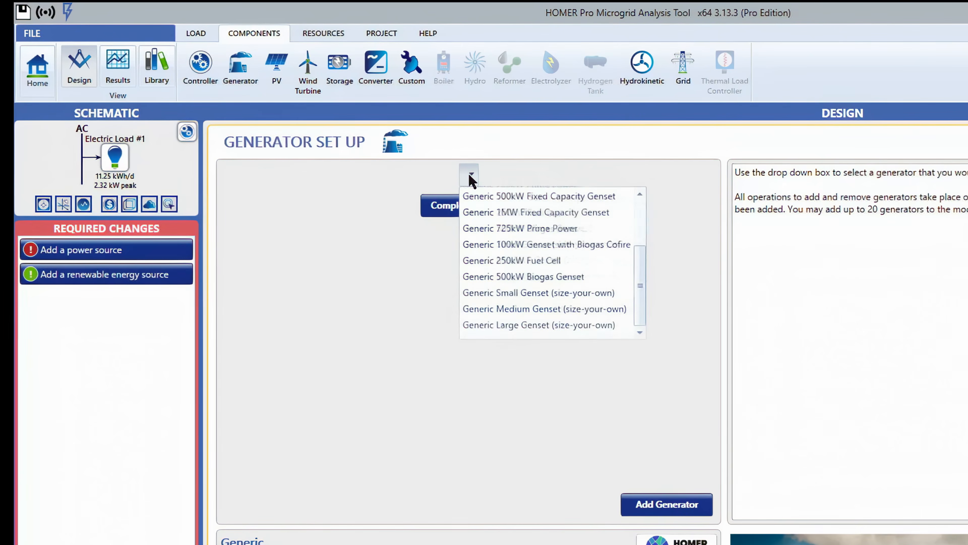
scroll(492, 257, "up", 2)
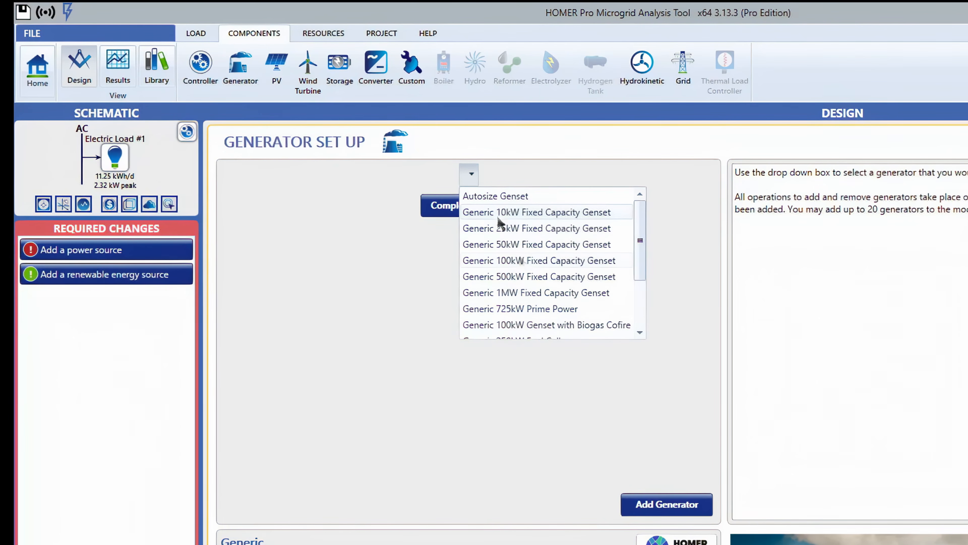
left_click(526, 246)
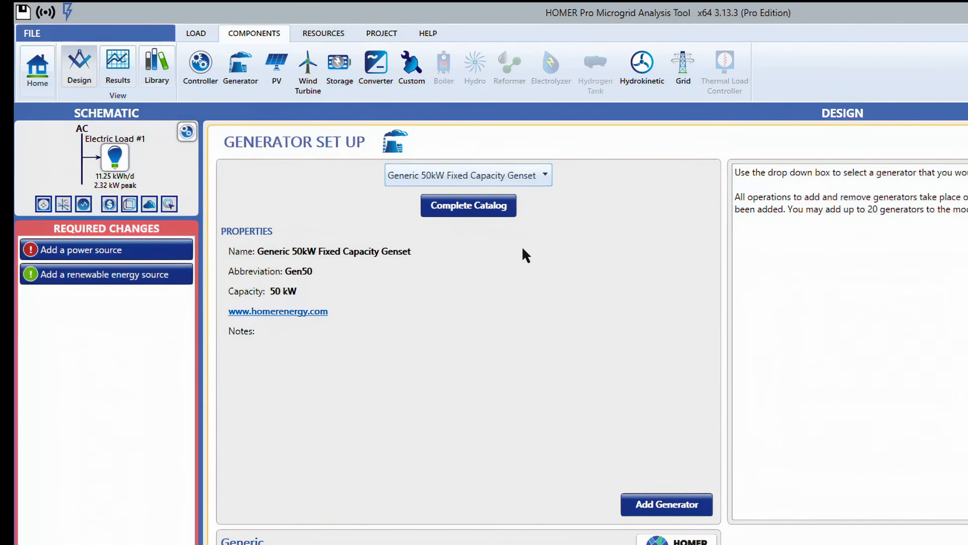
left_click(649, 509)
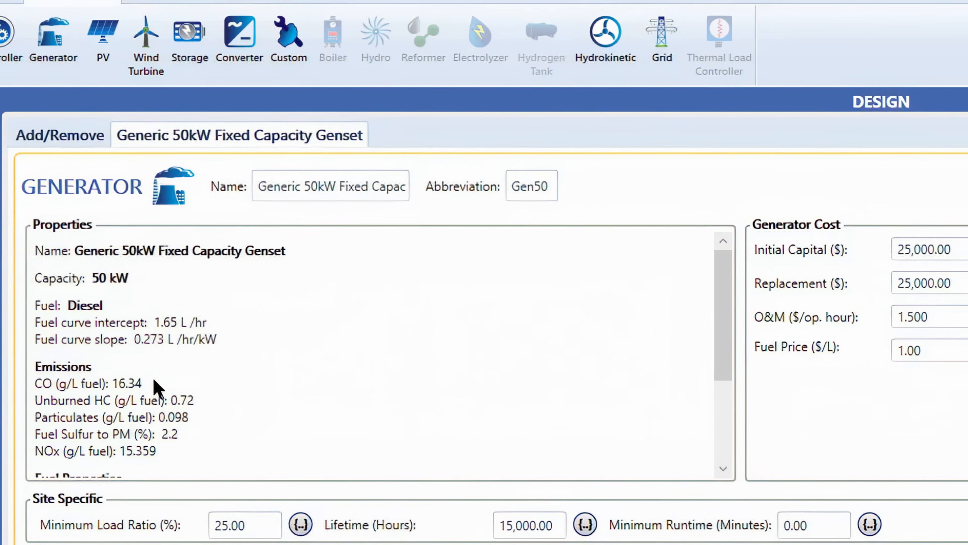
Review the generator's properties, emissions, fuel properties and cost fields.
scroll(36, 399, "down", 3)
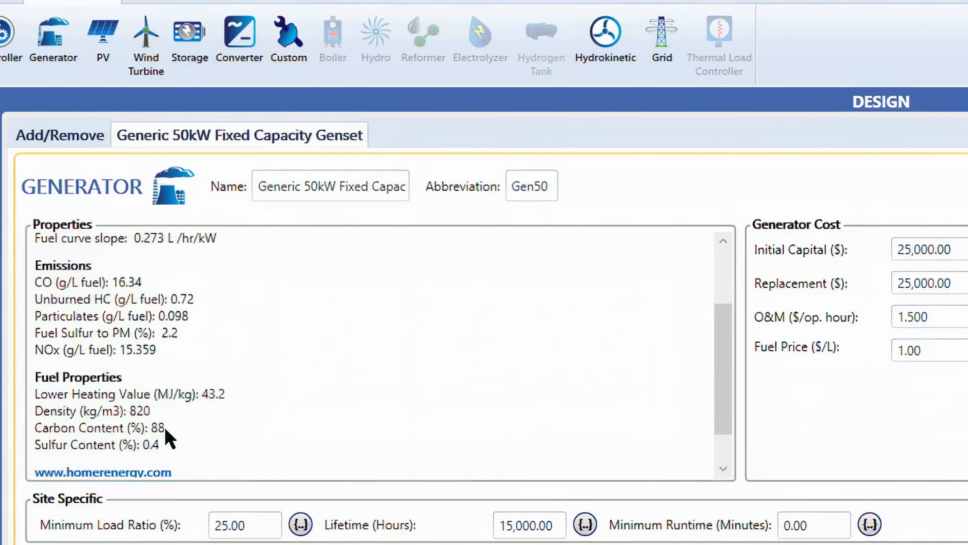
scroll(107, 396, "down", 1)
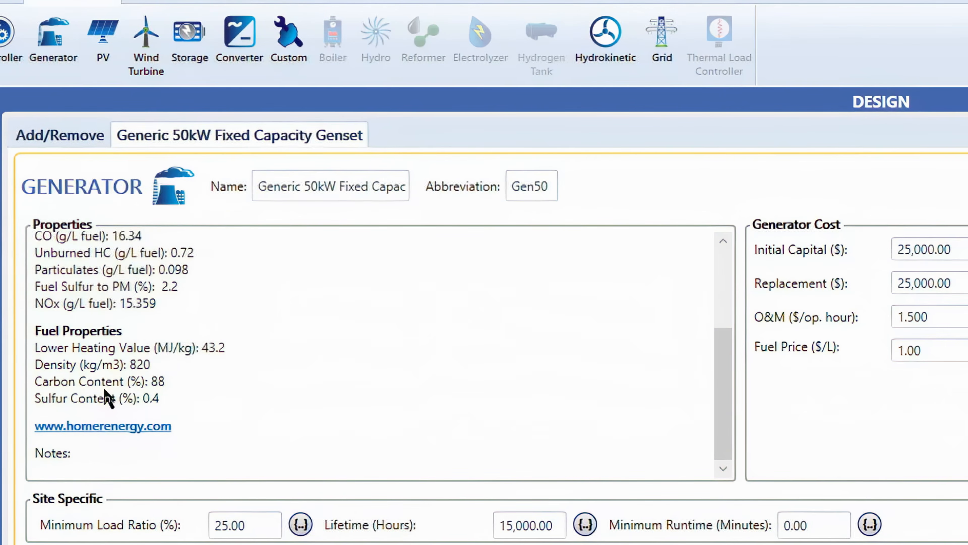
scroll(335, 426, "up", 4)
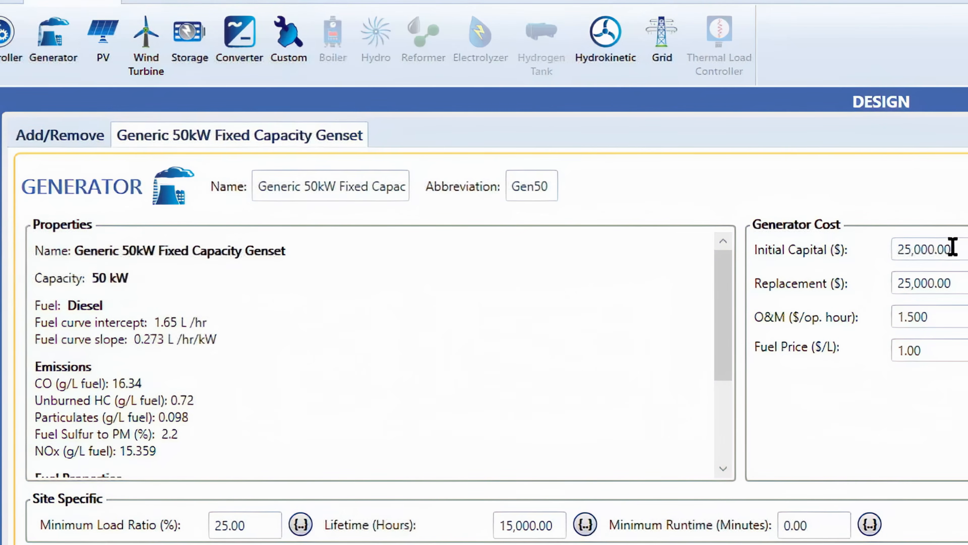
left_click_drag(952, 248, 870, 250)
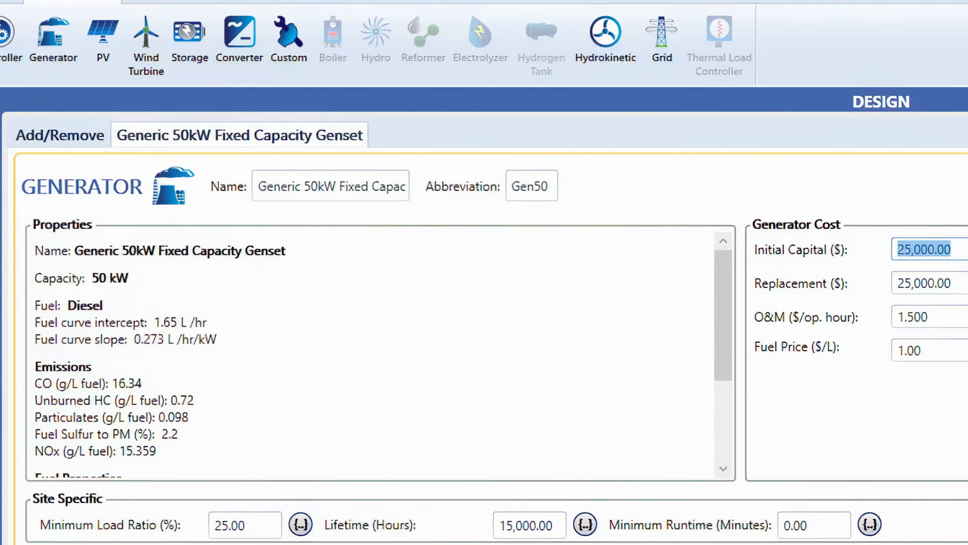
left_click_drag(964, 292, 884, 284)
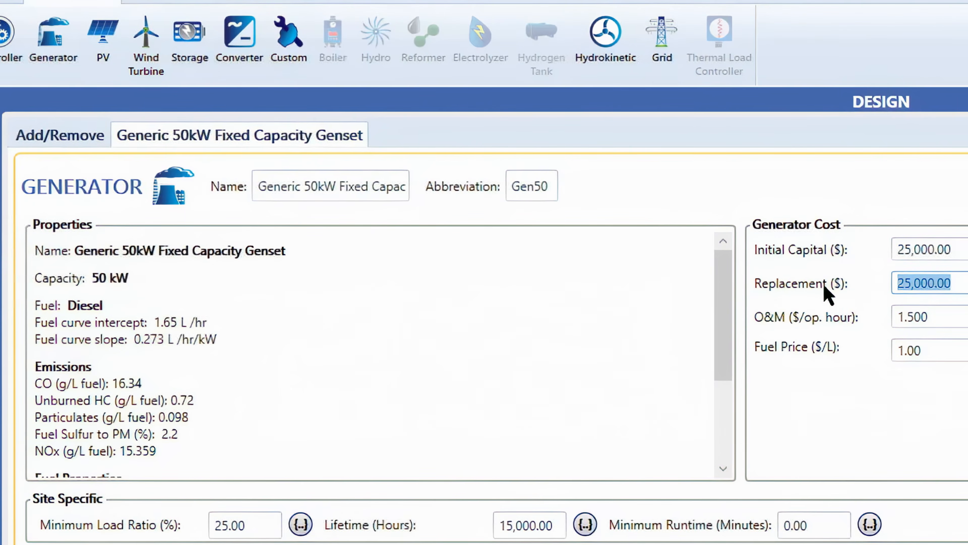
left_click(967, 284)
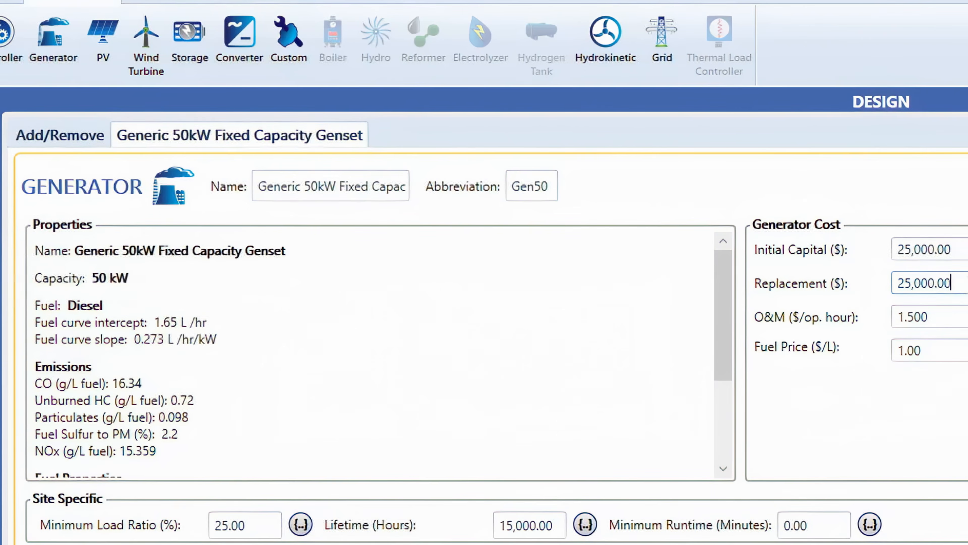
left_click_drag(967, 284, 812, 282)
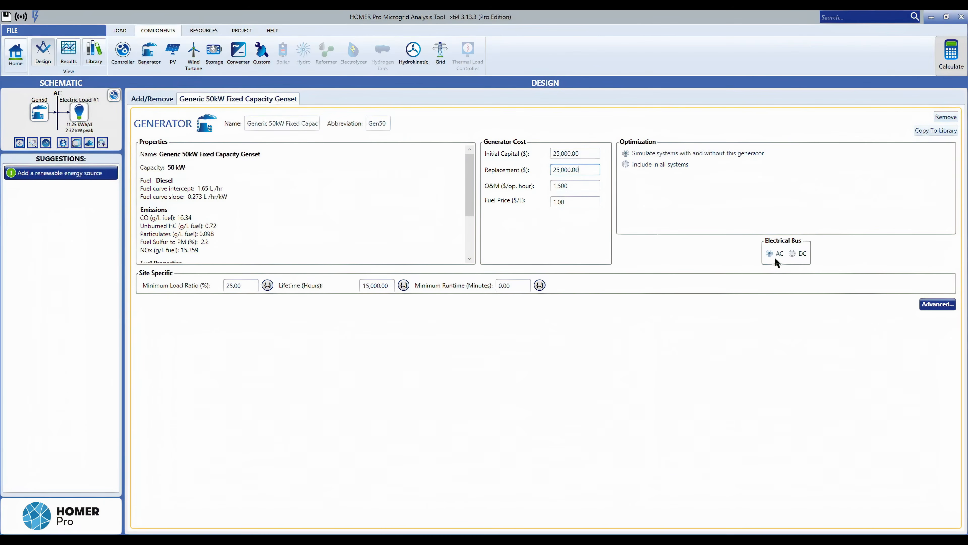
Switch the generator's electrical bus to DC and back to AC.
left_click(790, 256)
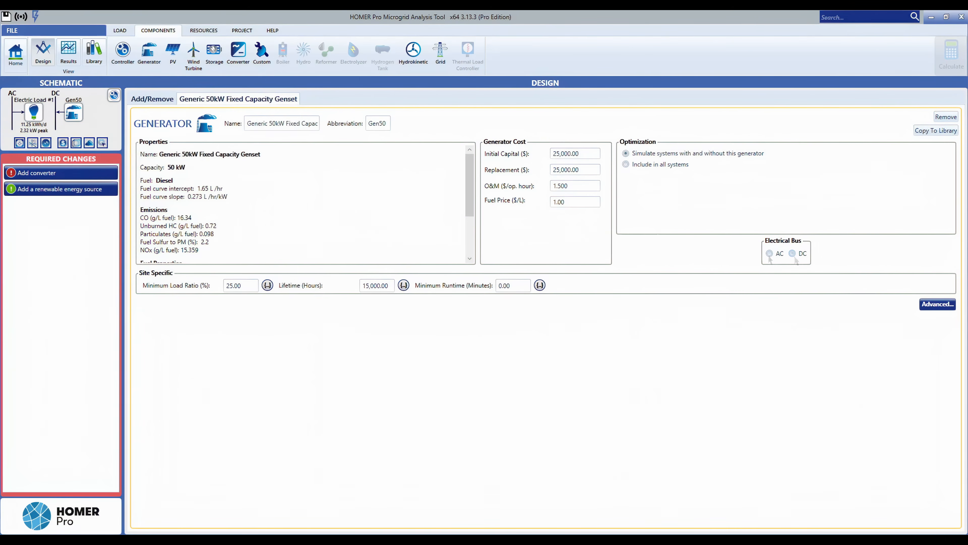
left_click(769, 253)
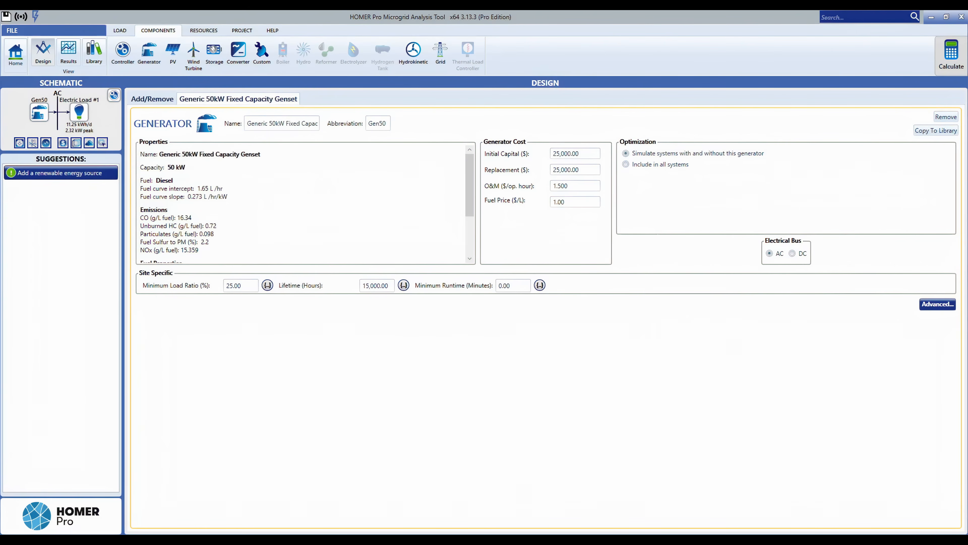
Open the generator's advanced properties to check the fuel resource, then close them.
left_click(939, 309)
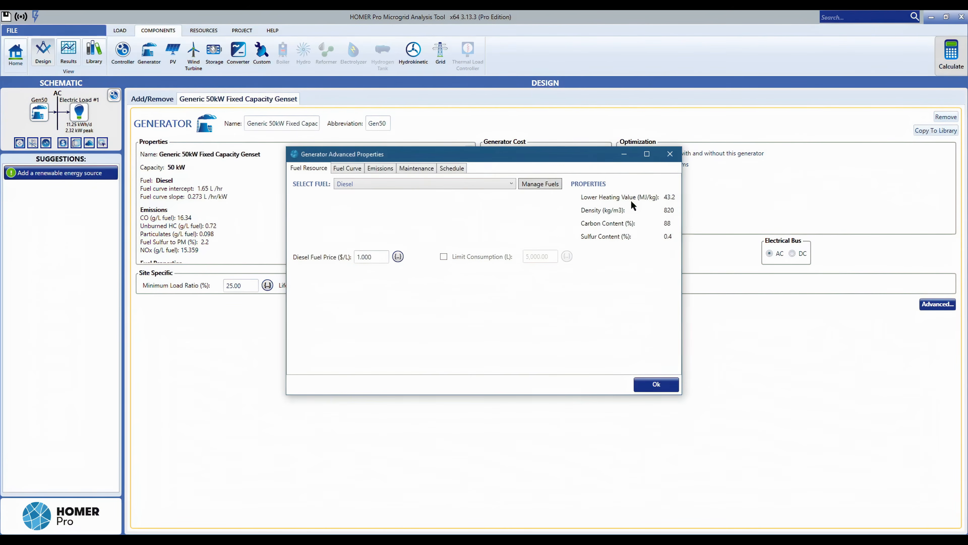
left_click(669, 154)
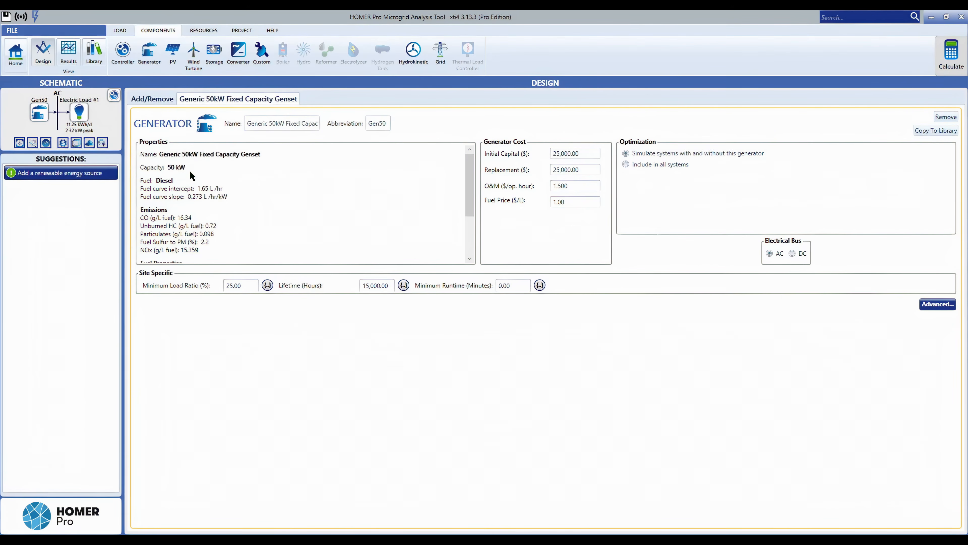
Open the PV setup page and review the PV type options, keeping Generic flat plate PV selected.
left_click(173, 64)
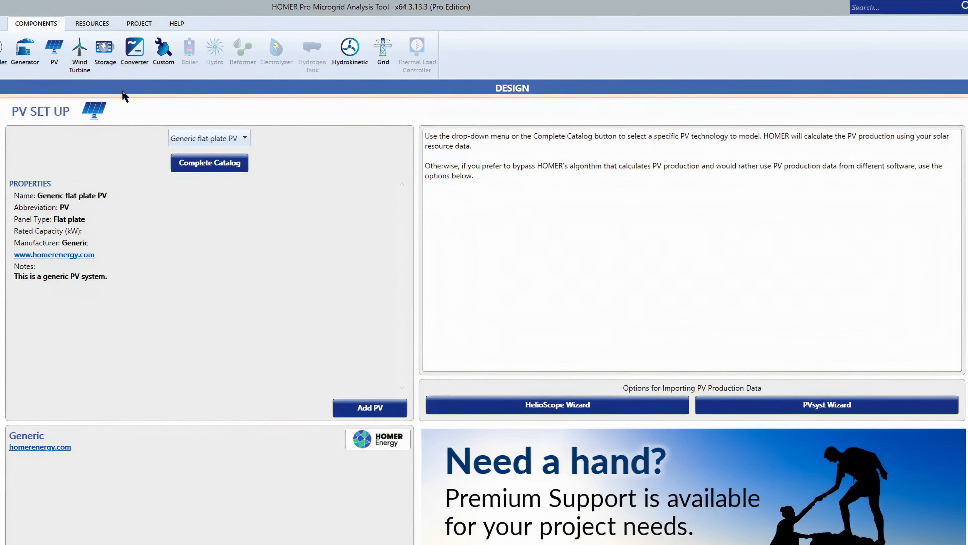
left_click(184, 140)
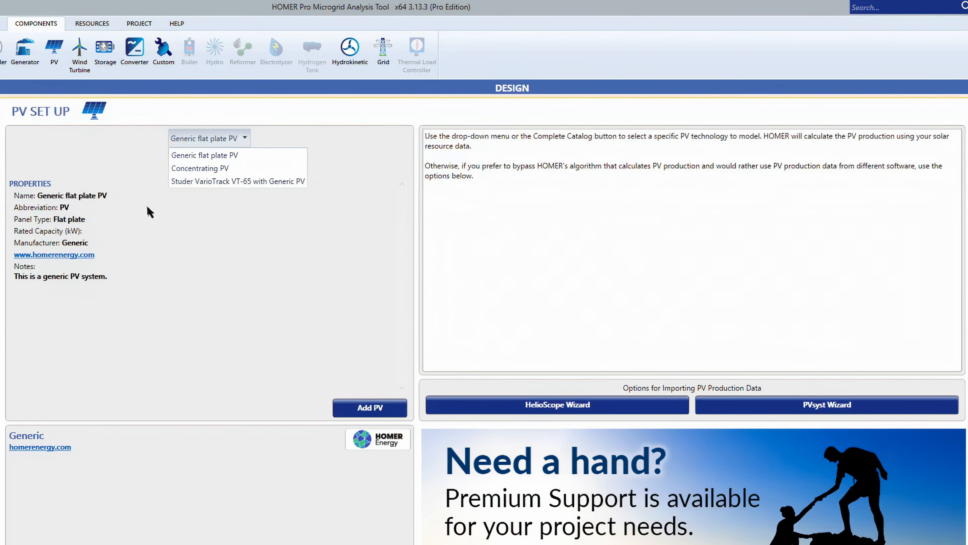
left_click(189, 167)
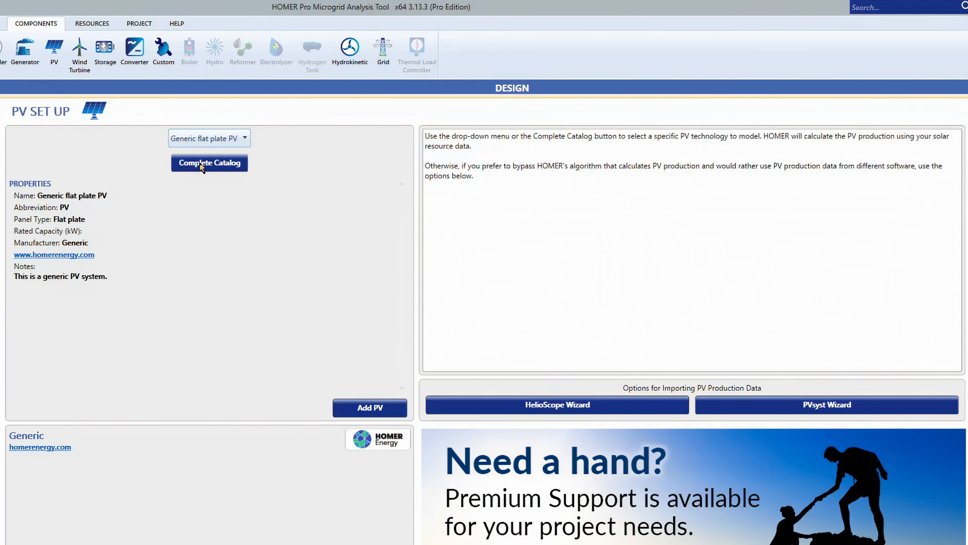
Browse the complete PV component catalog, then close it without choosing a module.
left_click(201, 164)
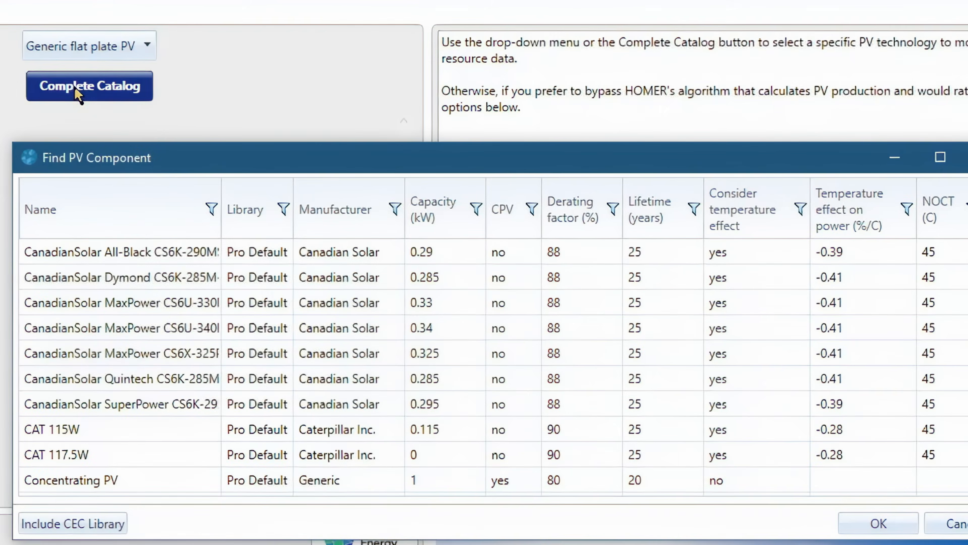
scroll(492, 358, "down", 3)
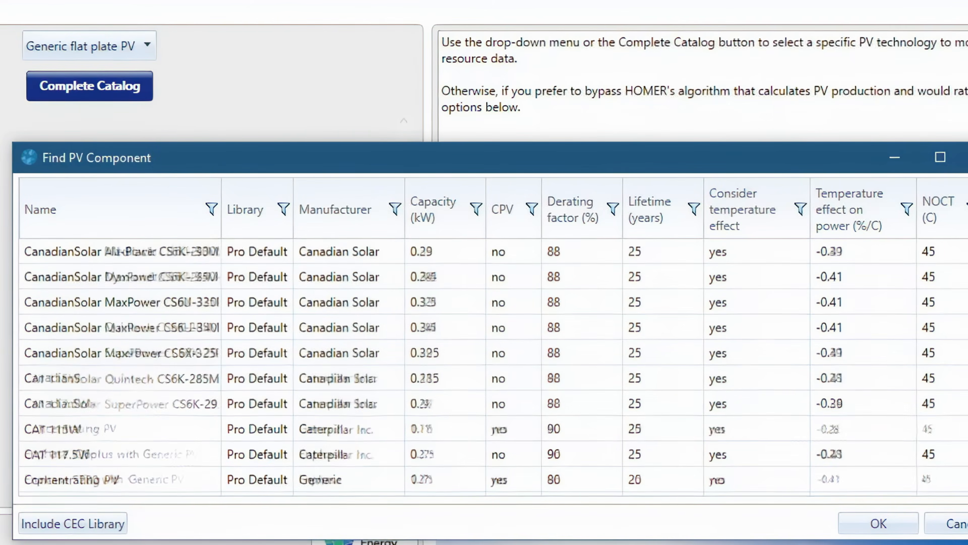
scroll(491, 358, "down", 6)
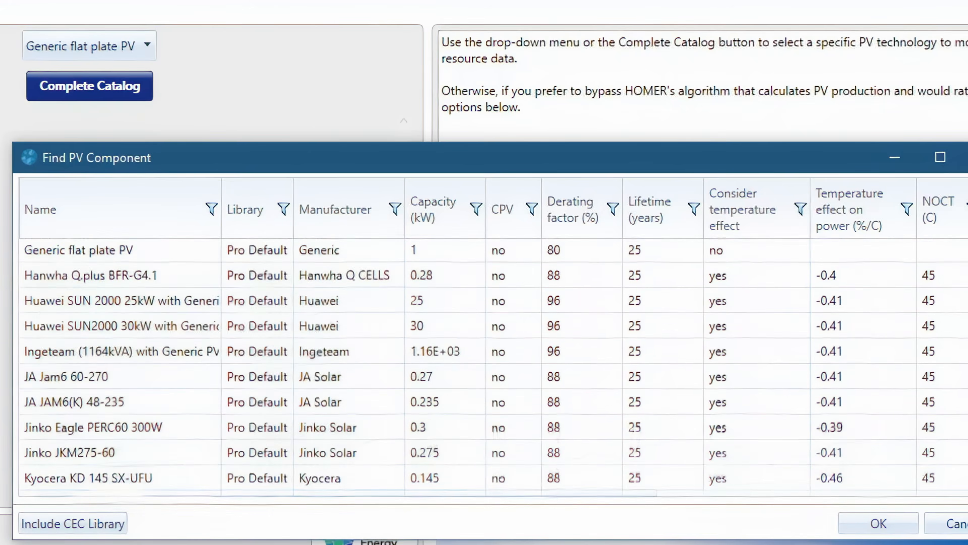
scroll(492, 359, "down", 8)
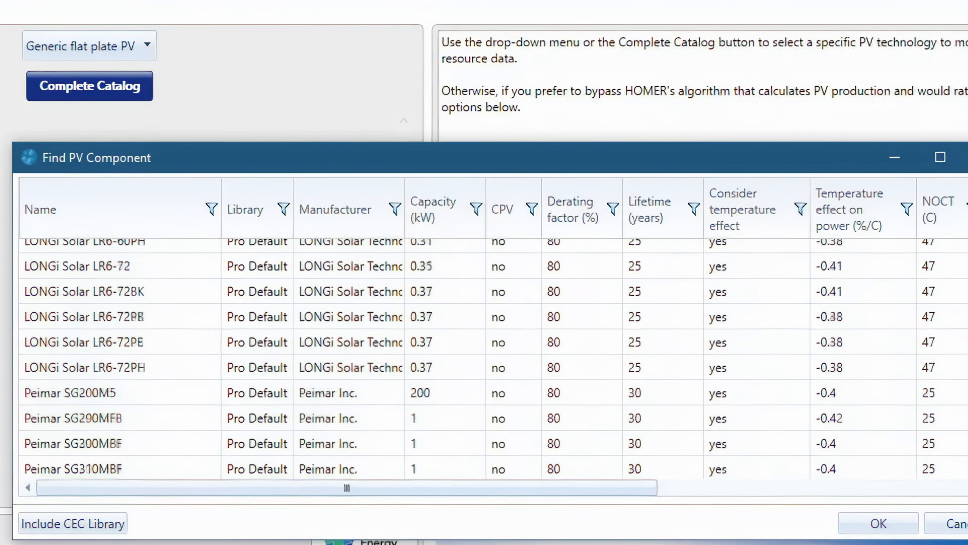
scroll(492, 359, "down", 3)
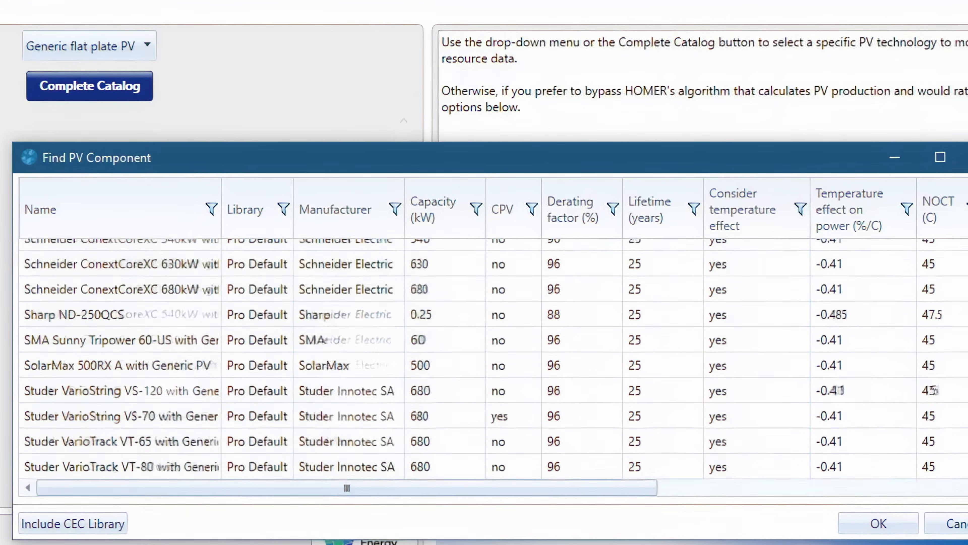
scroll(492, 358, "up", 2)
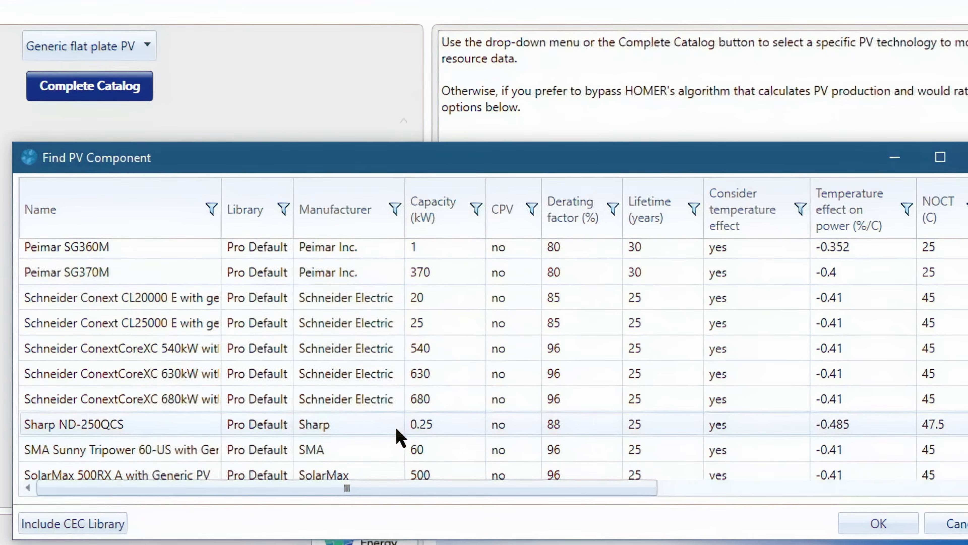
scroll(400, 433, "down", 1)
scroll(400, 433, "down", 4)
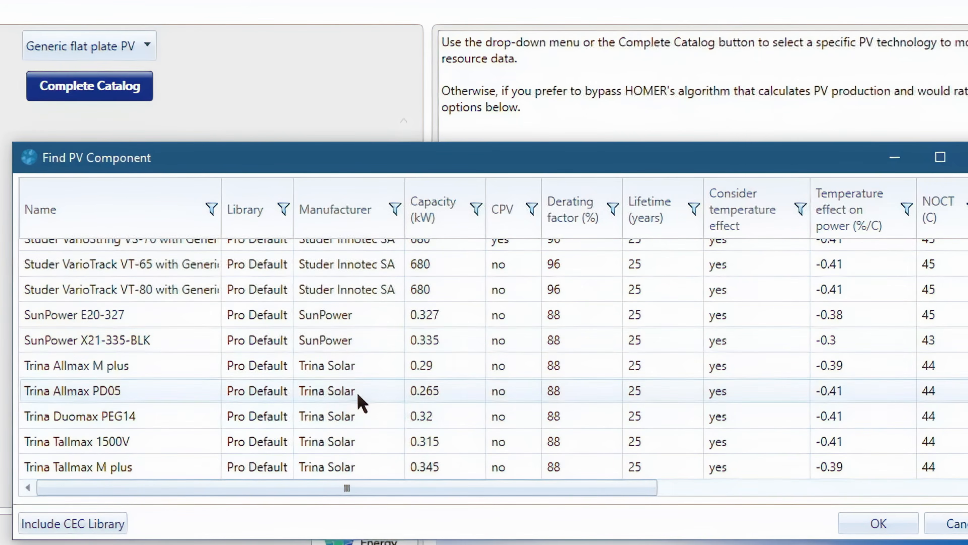
scroll(343, 397, "up", 3)
scroll(320, 393, "up", 12)
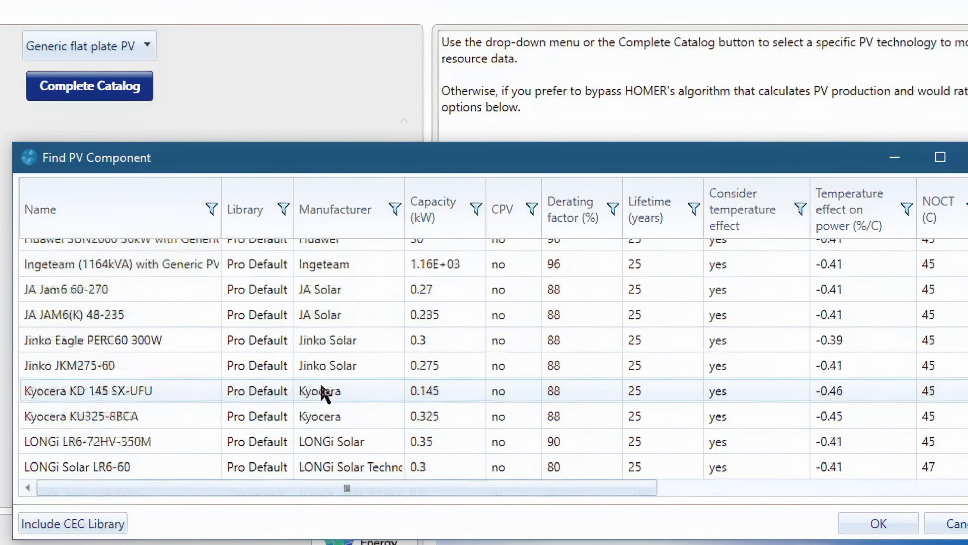
scroll(320, 393, "up", 1)
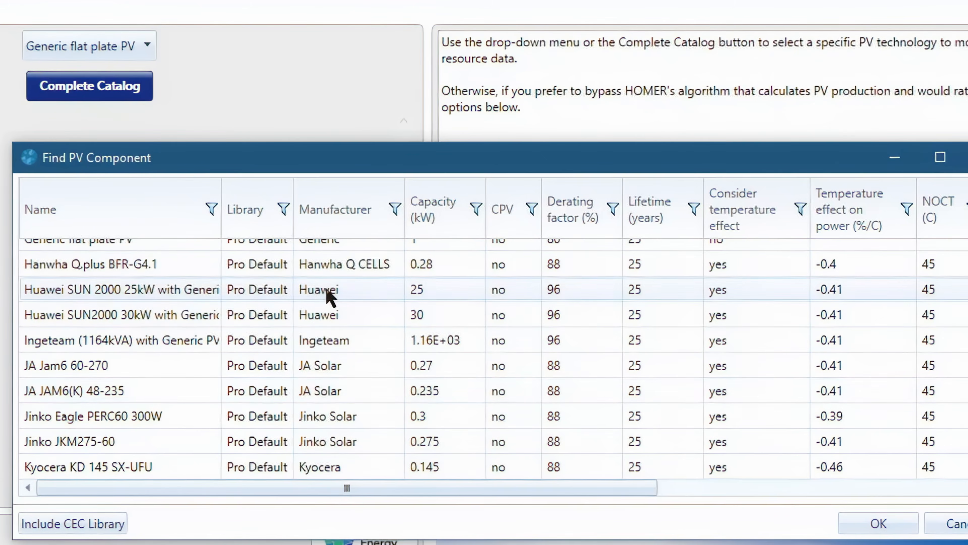
scroll(326, 298, "up", 1)
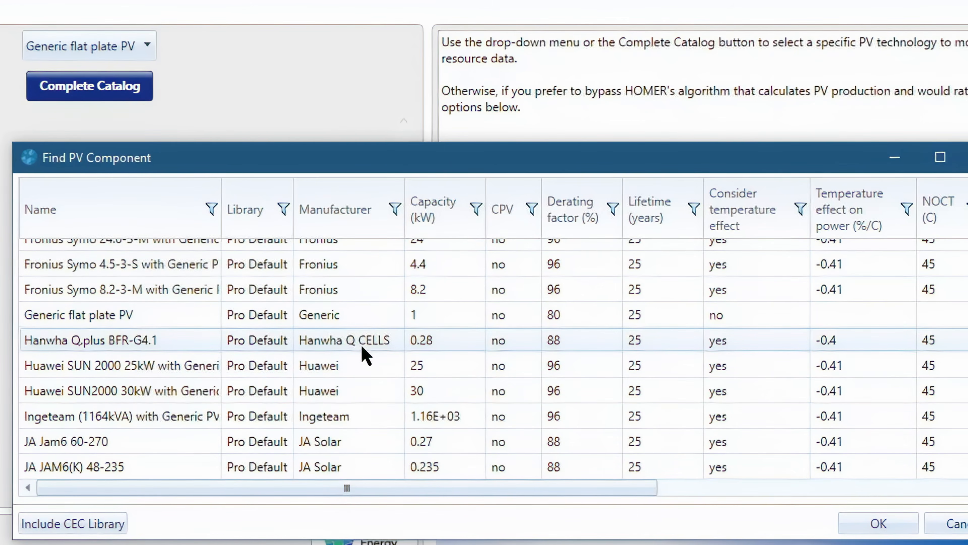
scroll(364, 355, "up", 5)
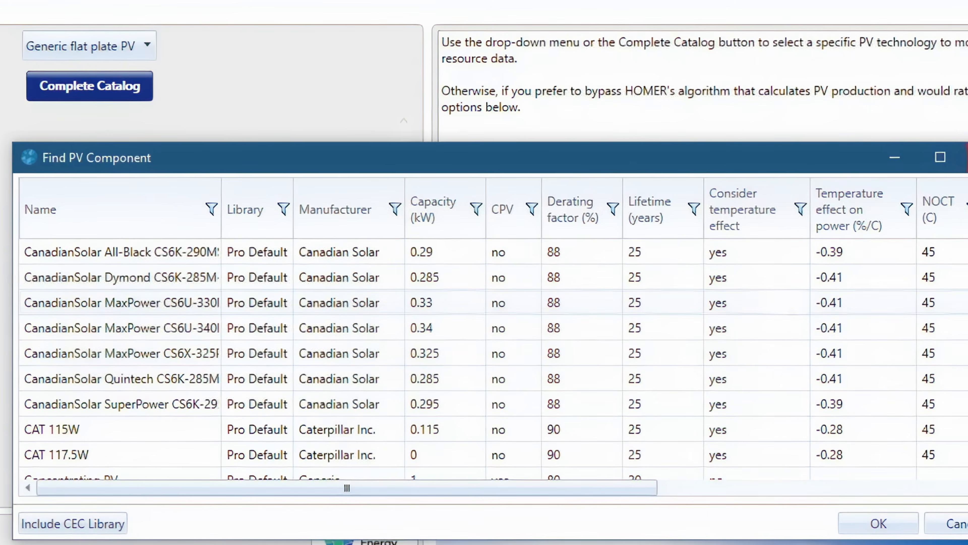
left_click(967, 157)
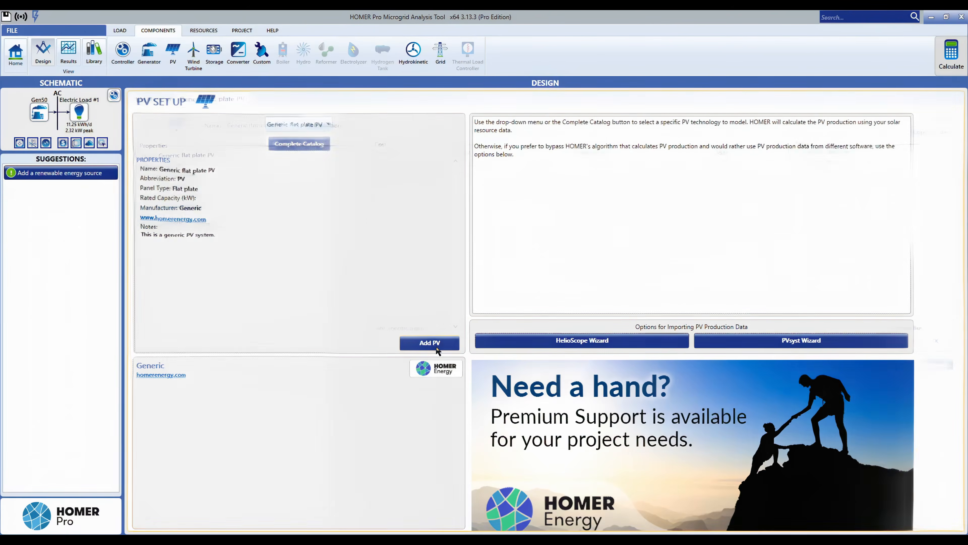
Add the Generic flat plate PV to the design and open its replacement cost for editing.
left_click(437, 348)
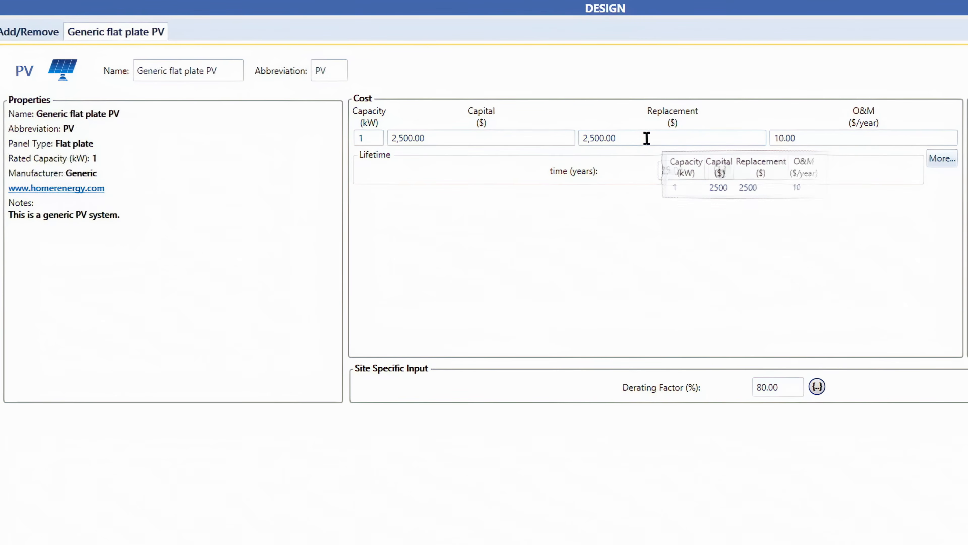
left_click(636, 138)
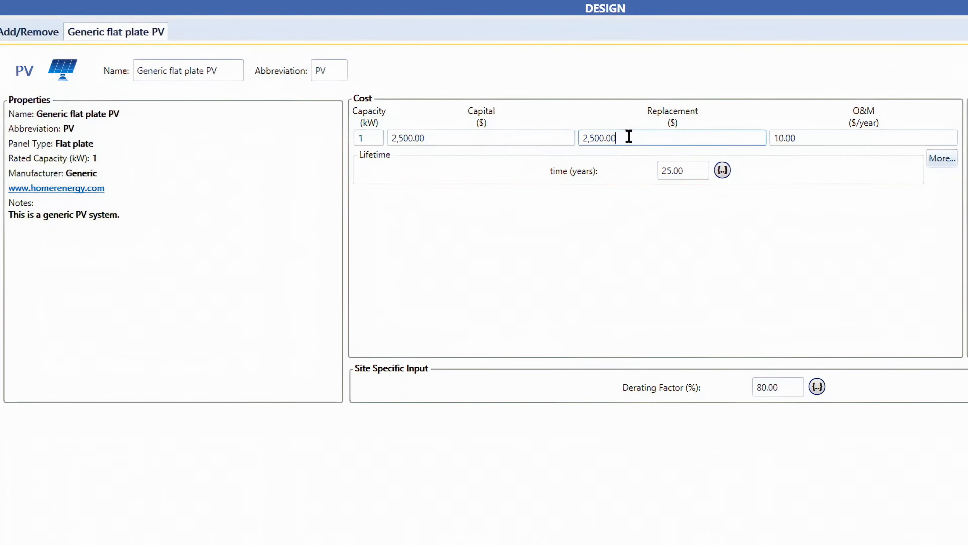
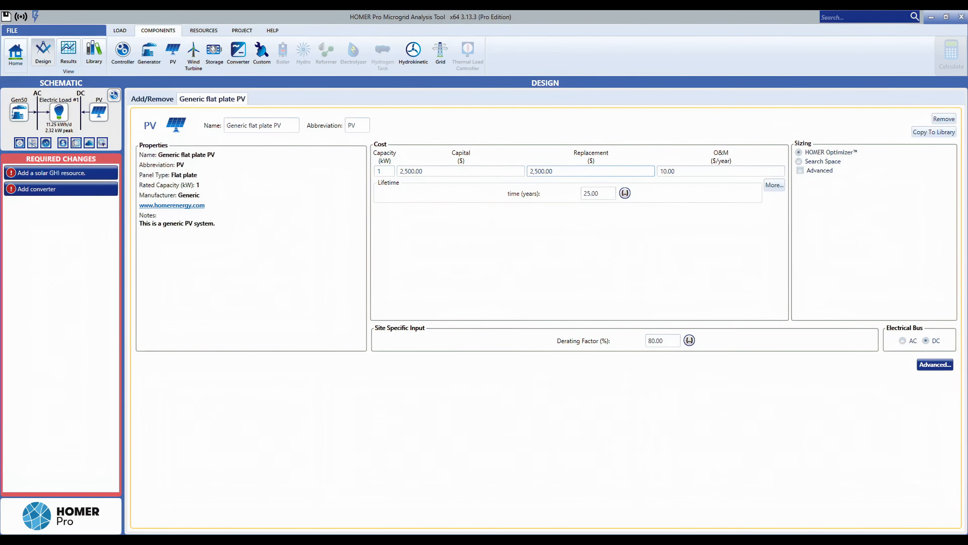
Open the PV advanced properties and toggle explicit Maximum Power Point Tracker modelling on and off.
left_click(928, 367)
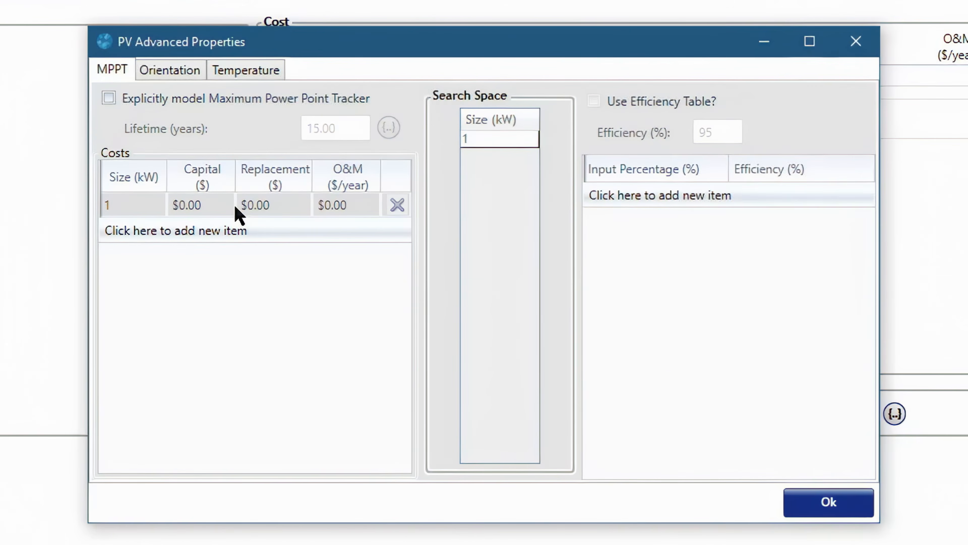
left_click(114, 101)
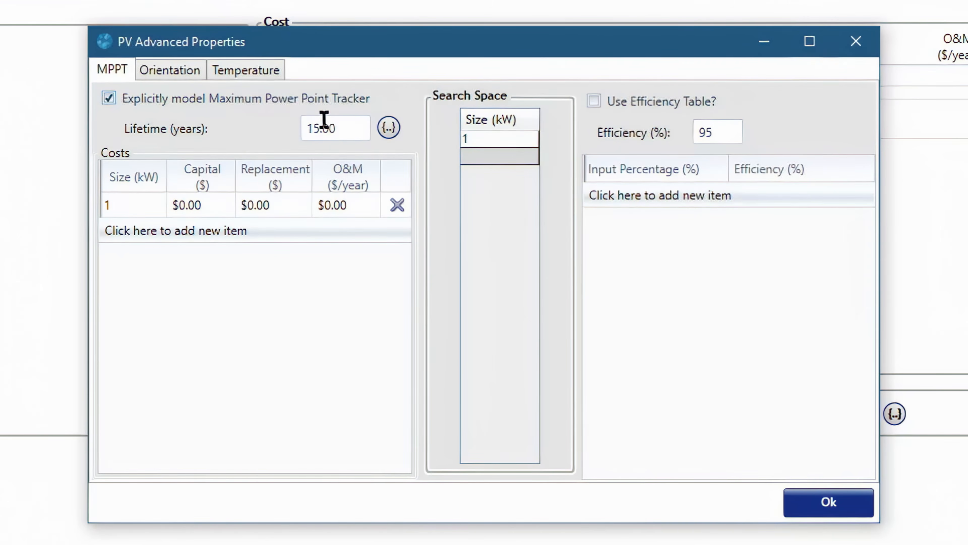
left_click(130, 98)
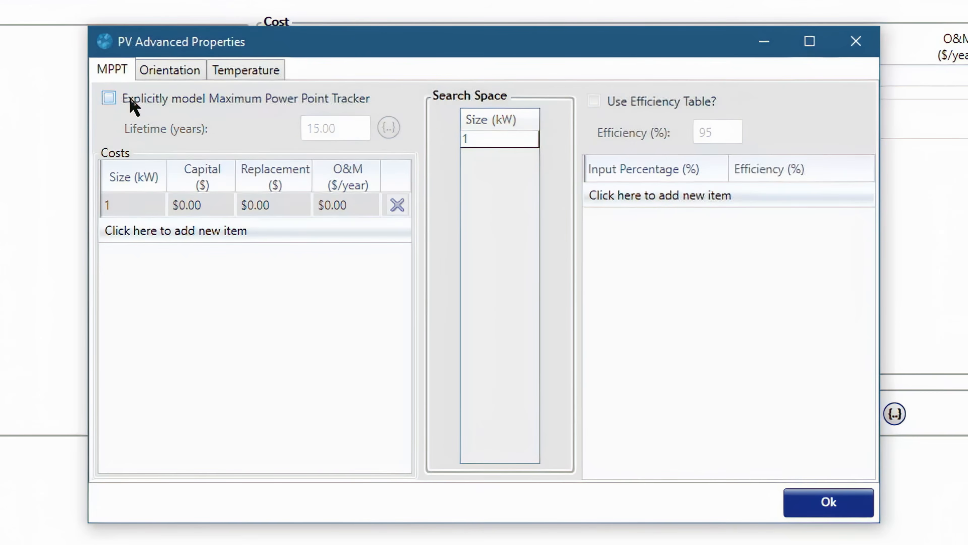
left_click(131, 98)
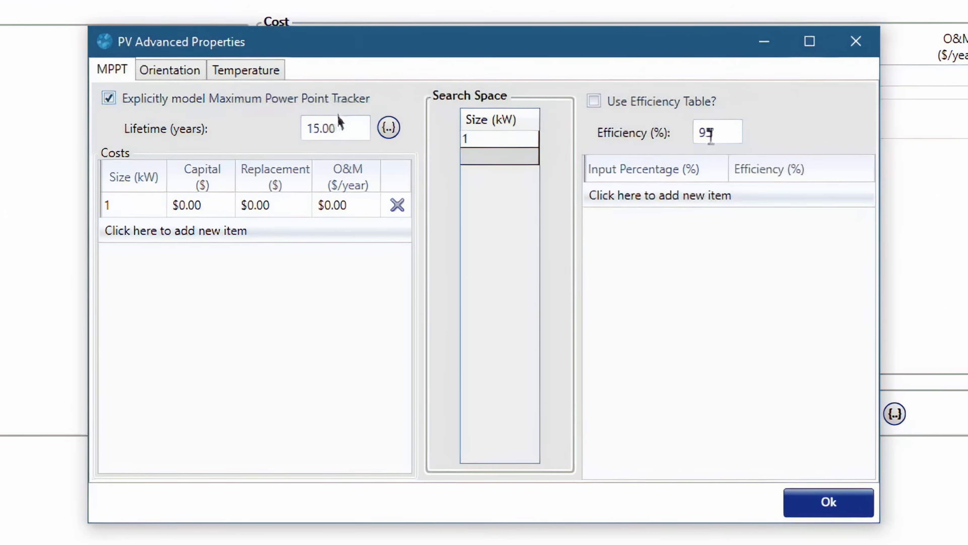
left_click(168, 99)
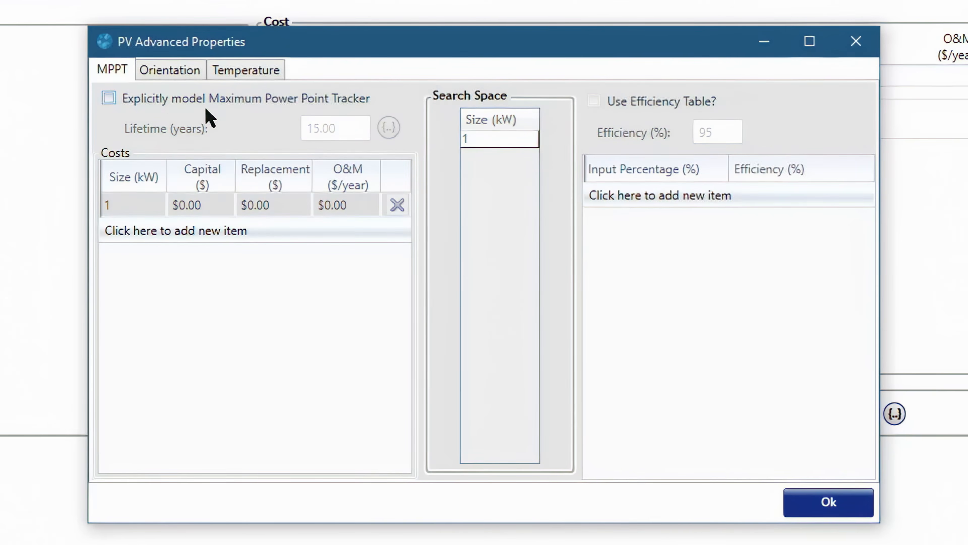
Review the PV tracking system options on the orientation page, keeping No Tracking.
left_click(162, 70)
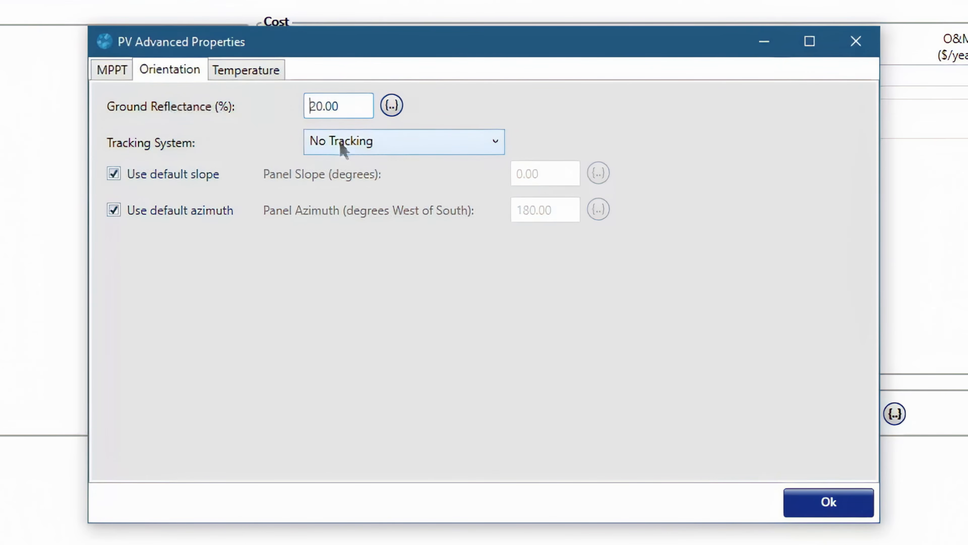
left_click(391, 145)
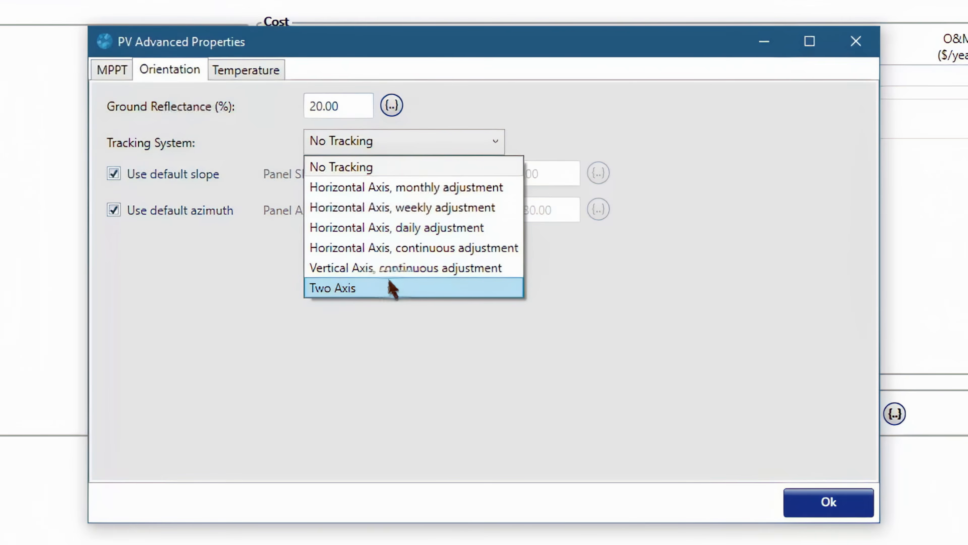
left_click(271, 295)
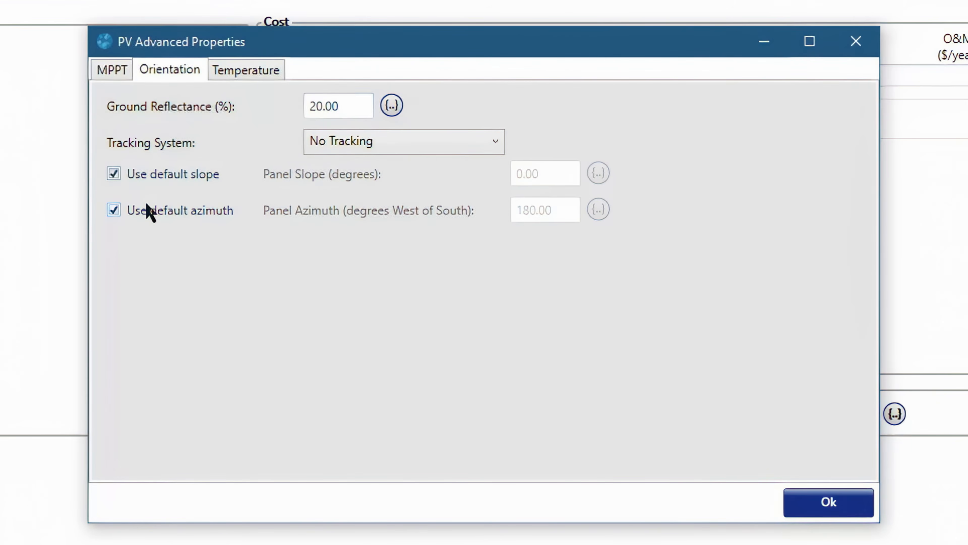
Toggle the default panel slope and default azimuth options off and back on.
left_click(114, 174)
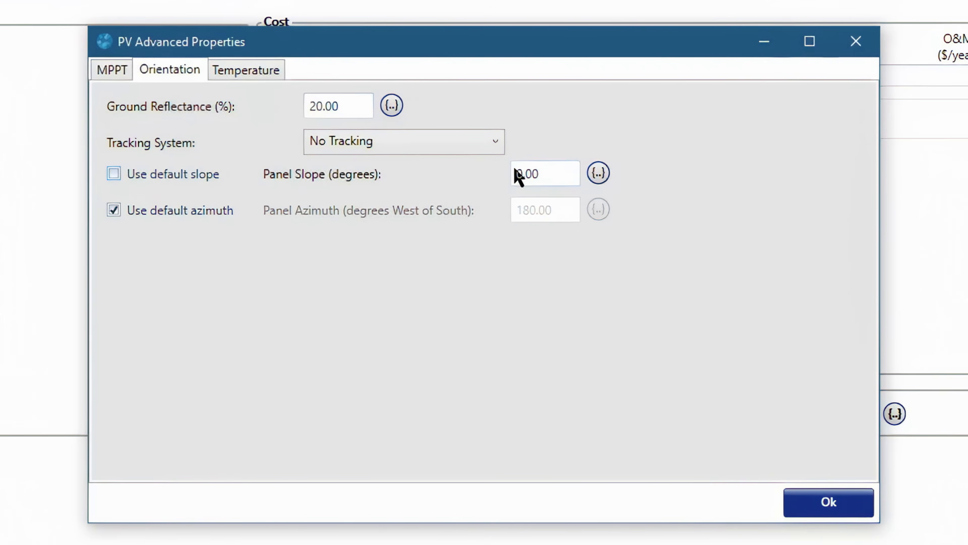
left_click(196, 172)
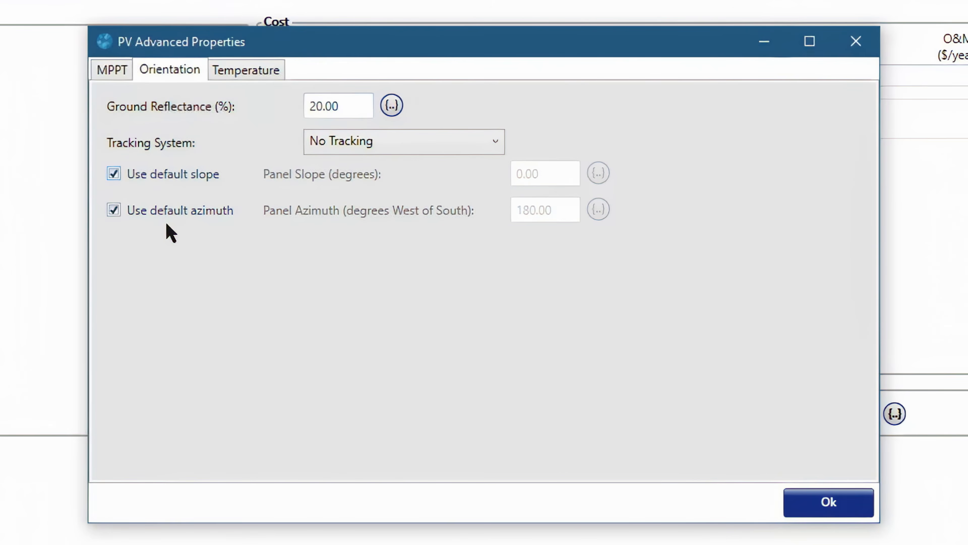
left_click(183, 216)
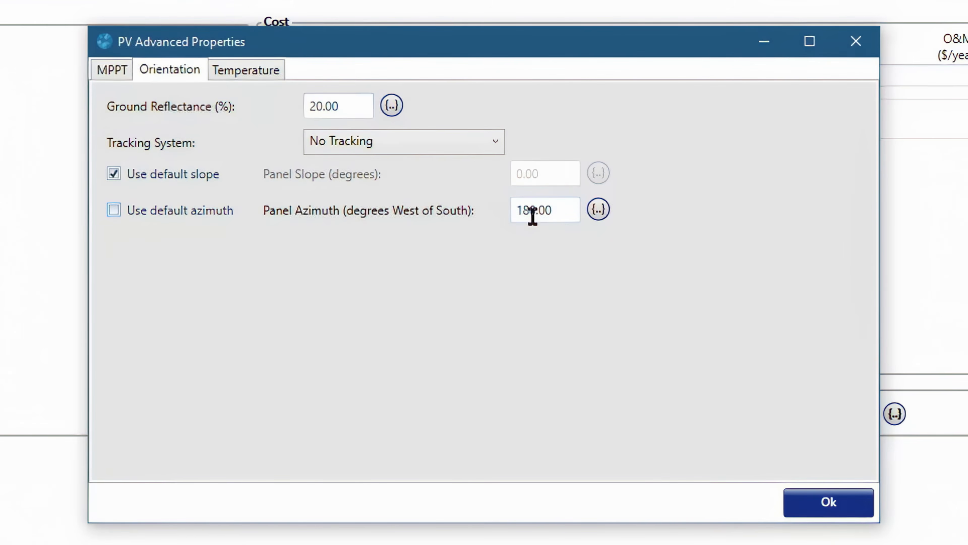
left_click(113, 210)
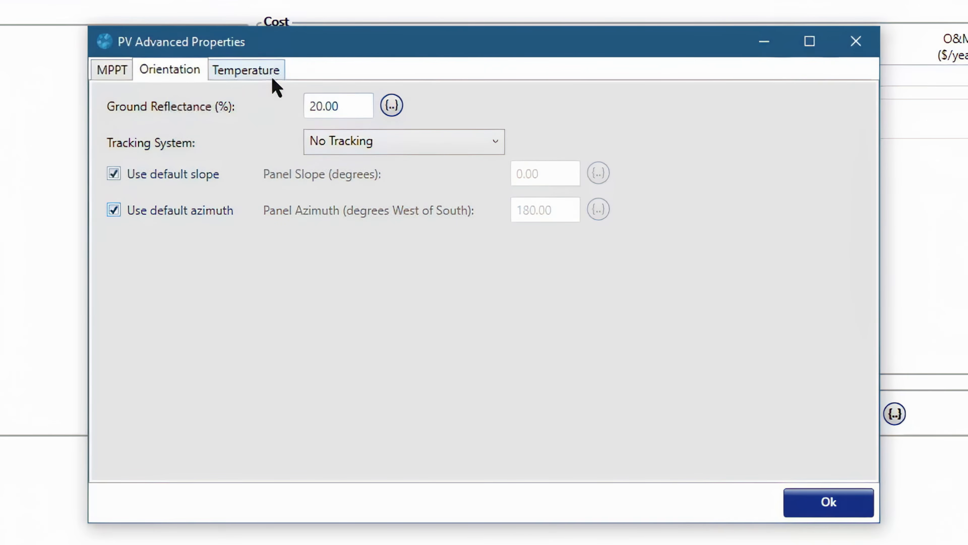
Enable temperature effects for the PV and confirm the advanced properties.
left_click(253, 74)
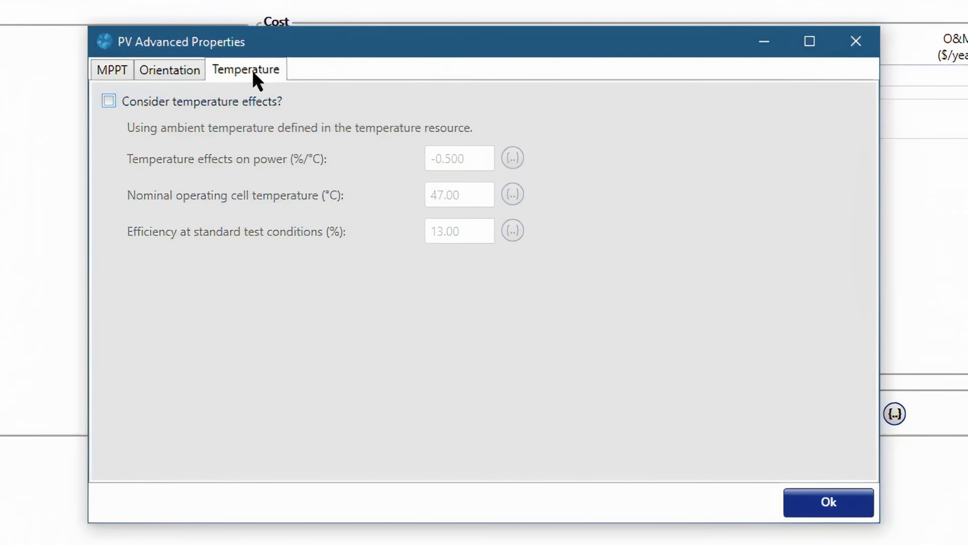
left_click(180, 105)
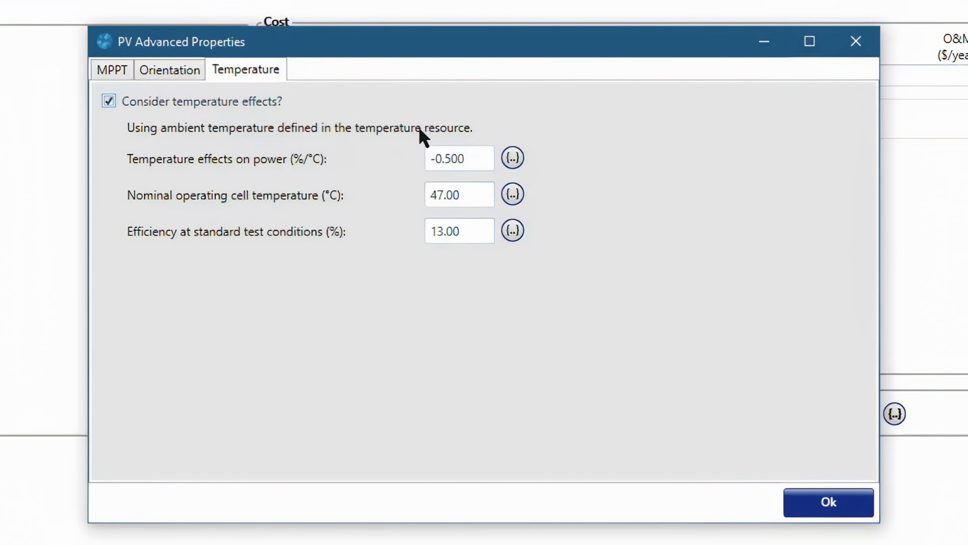
left_click(820, 511)
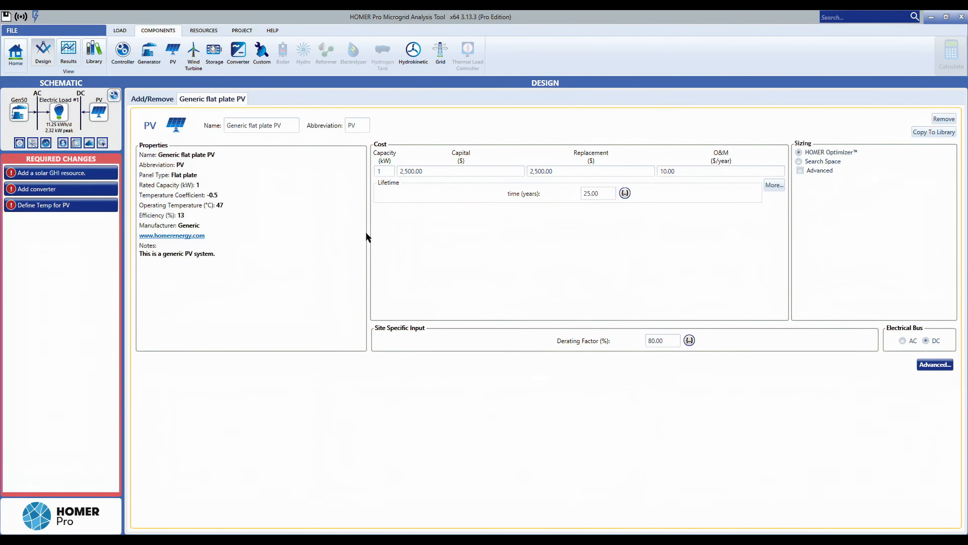
Browse the wind turbine list and complete catalog, then add the Generic 3 kW wind turbine to the design.
left_click(199, 65)
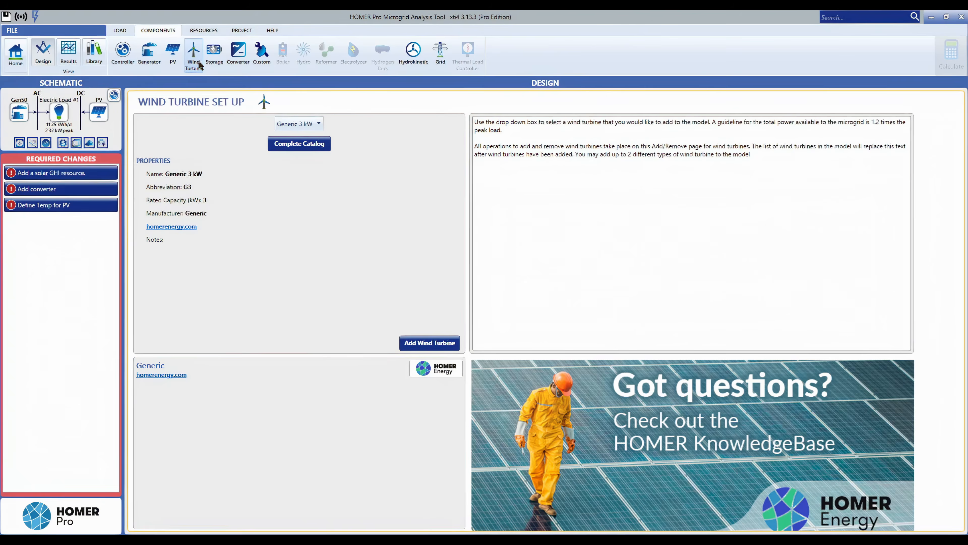
left_click(305, 124)
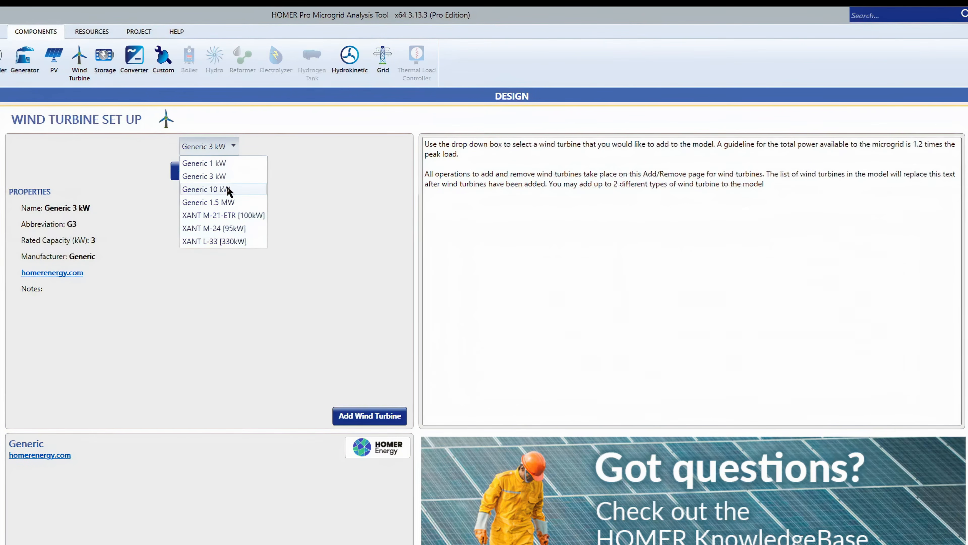
left_click(95, 156)
left_click(212, 174)
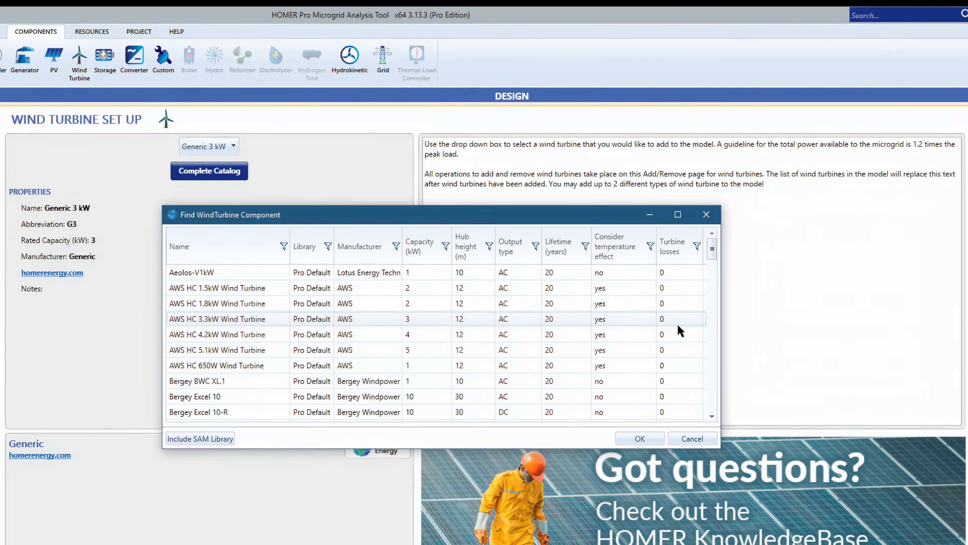
left_click_drag(712, 250, 709, 343)
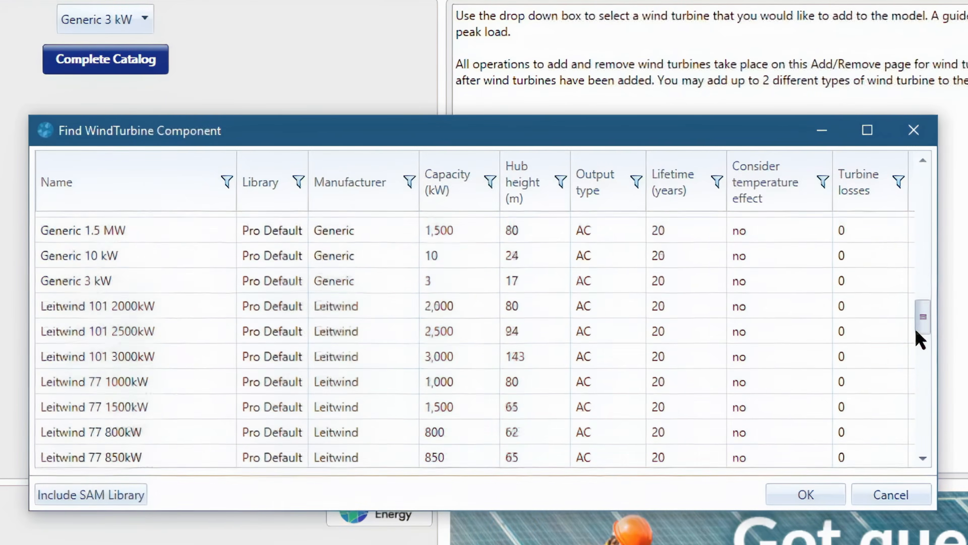
mouse_move(917, 331)
left_mouse_down()
mouse_move(916, 204)
mouse_move(925, 316)
left_mouse_up()
left_click(888, 494)
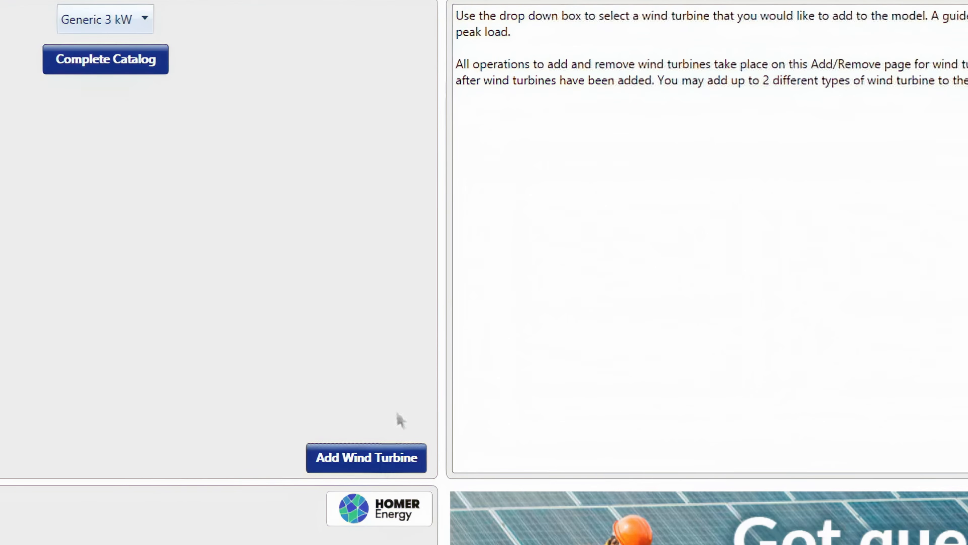
left_click(382, 464)
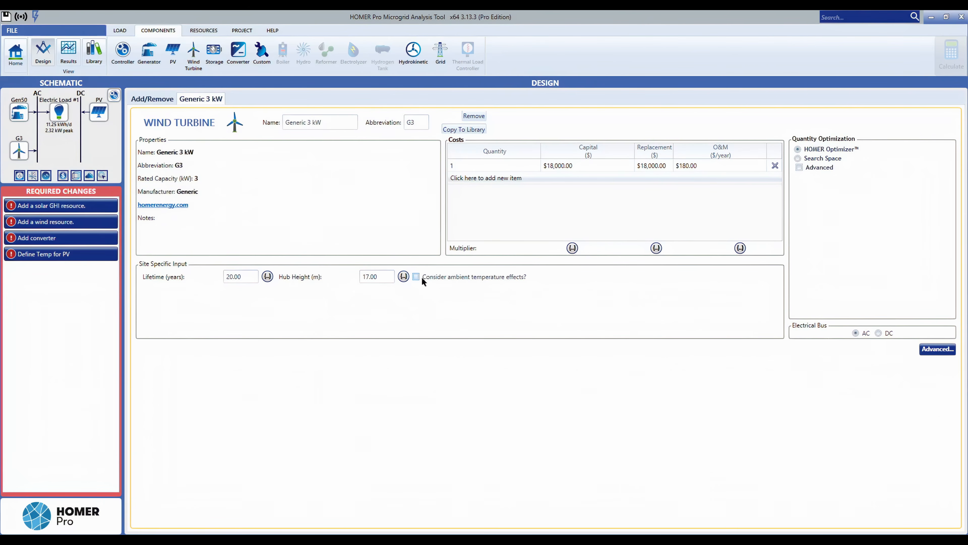
Review the wind turbine's power curve, turbine losses and maintenance table in its advanced properties, then close them.
left_click(930, 349)
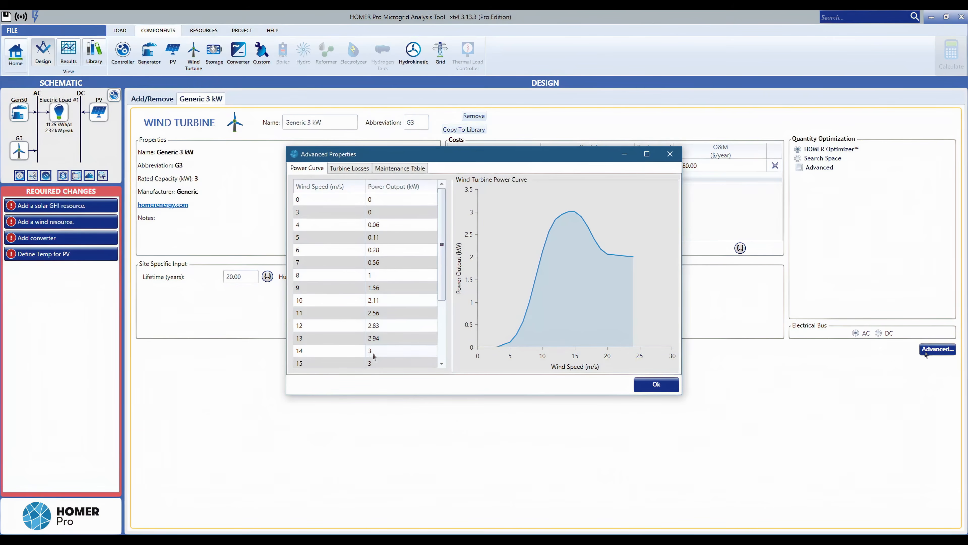
scroll(393, 328, "down", 3)
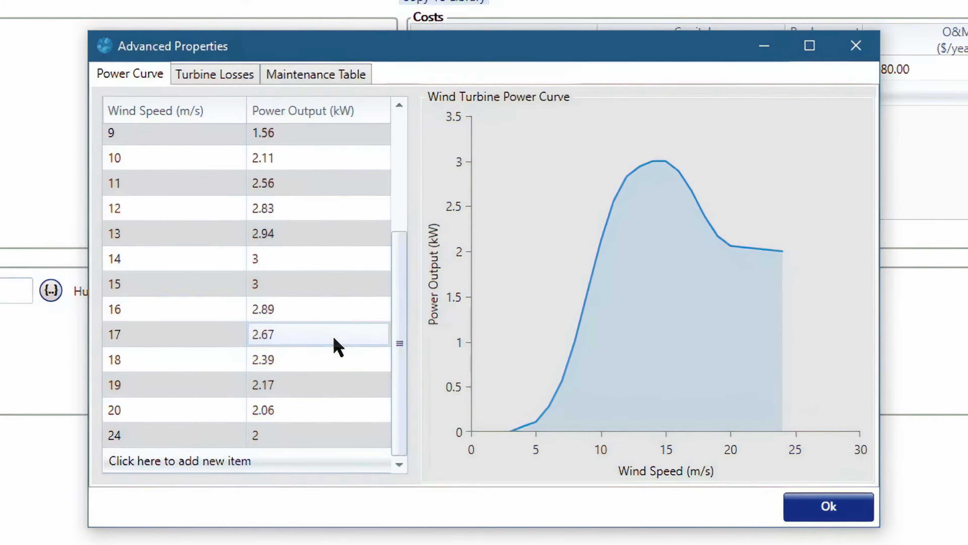
scroll(335, 347, "up", 3)
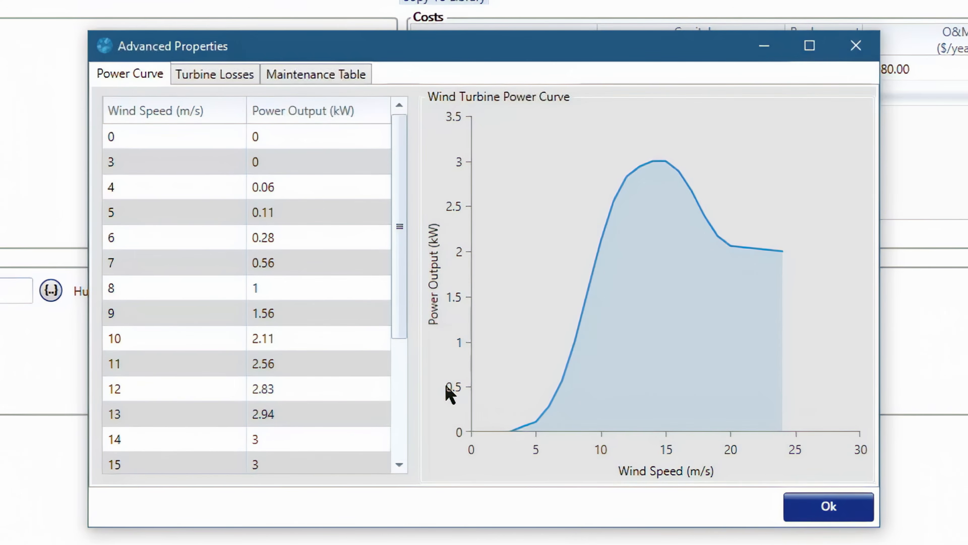
left_click(342, 319)
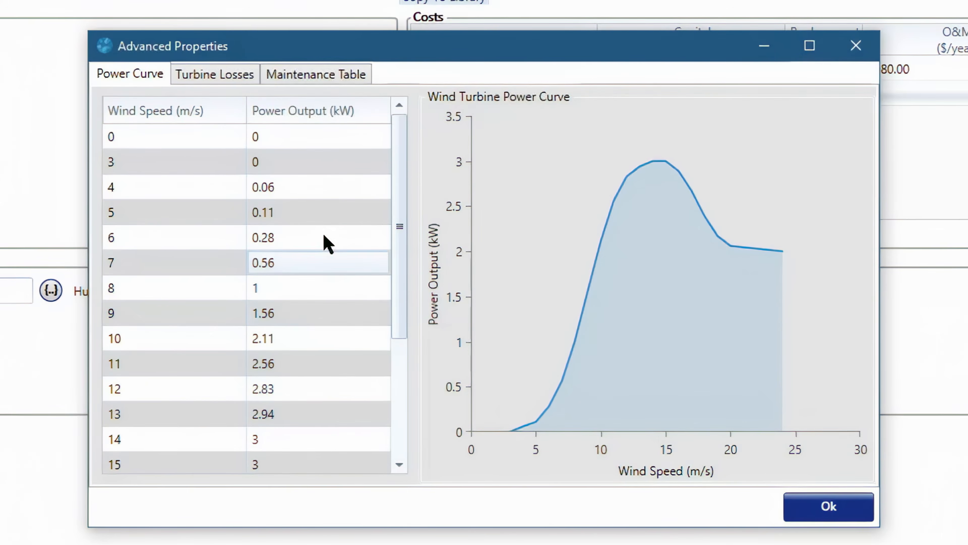
left_click(217, 77)
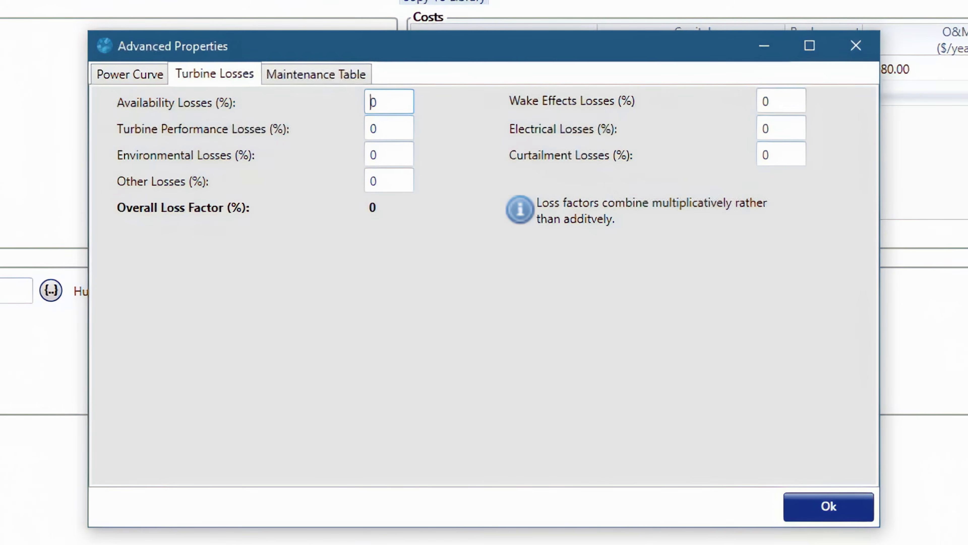
left_click(319, 75)
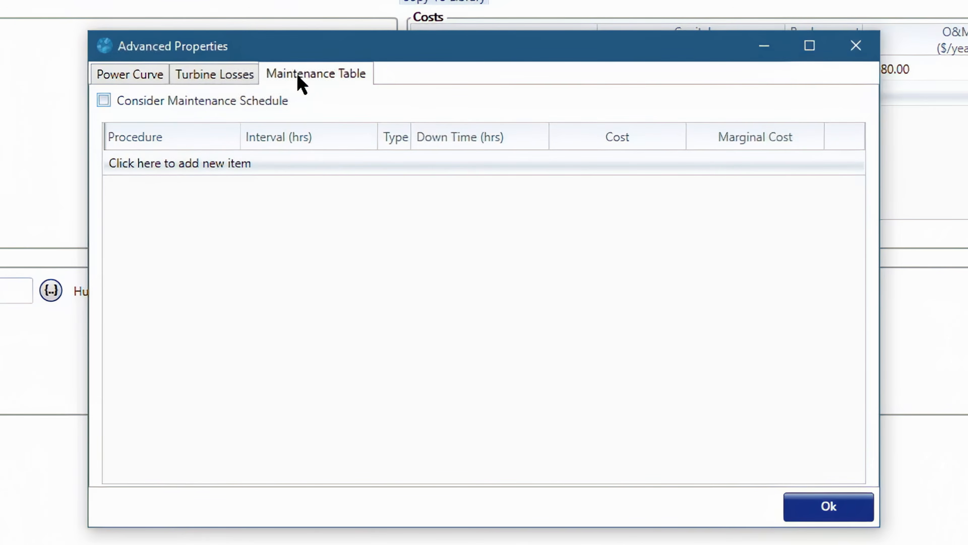
left_click_drag(537, 58, 284, 174)
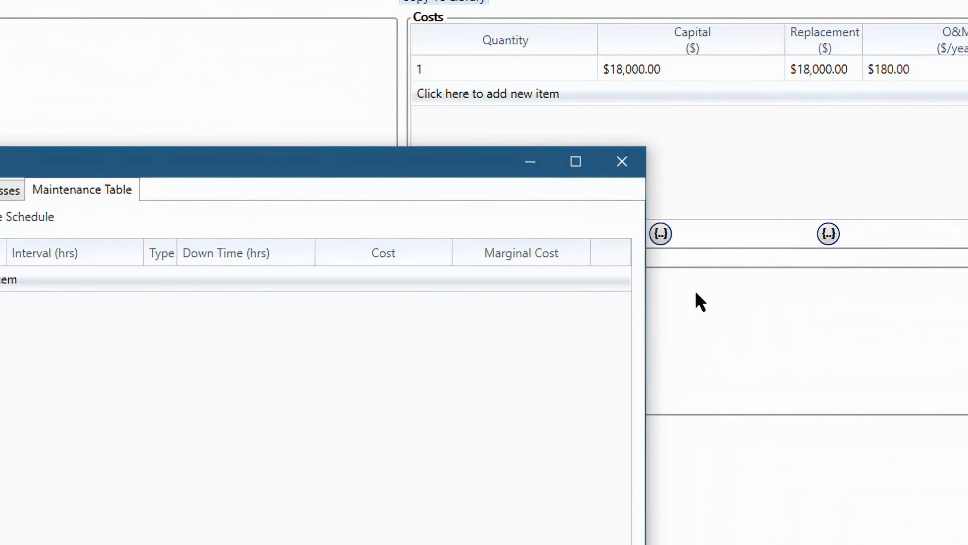
key("alt+F4")
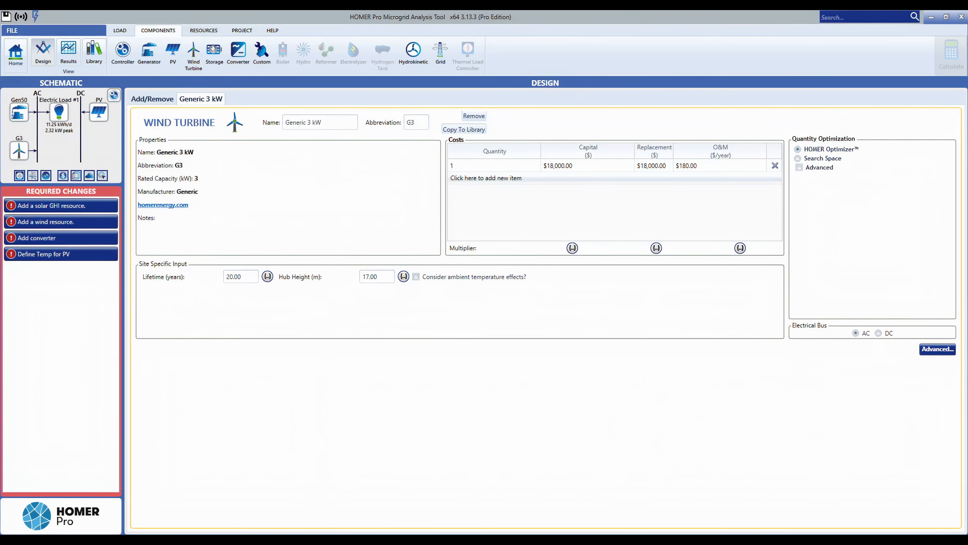
Browse the storage list and complete catalog, then add the Generic 1kWh Lead Acid storage to the design.
left_click(214, 51)
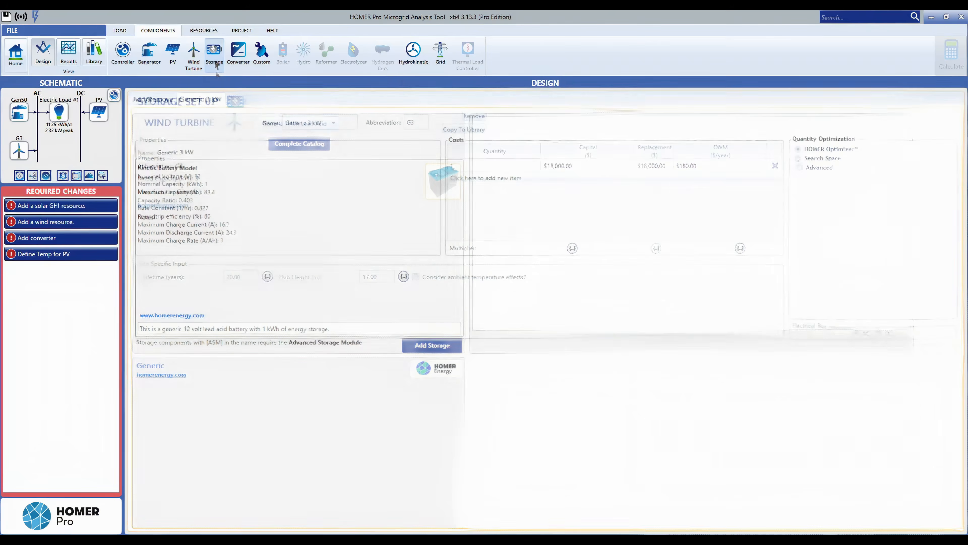
left_click(296, 121)
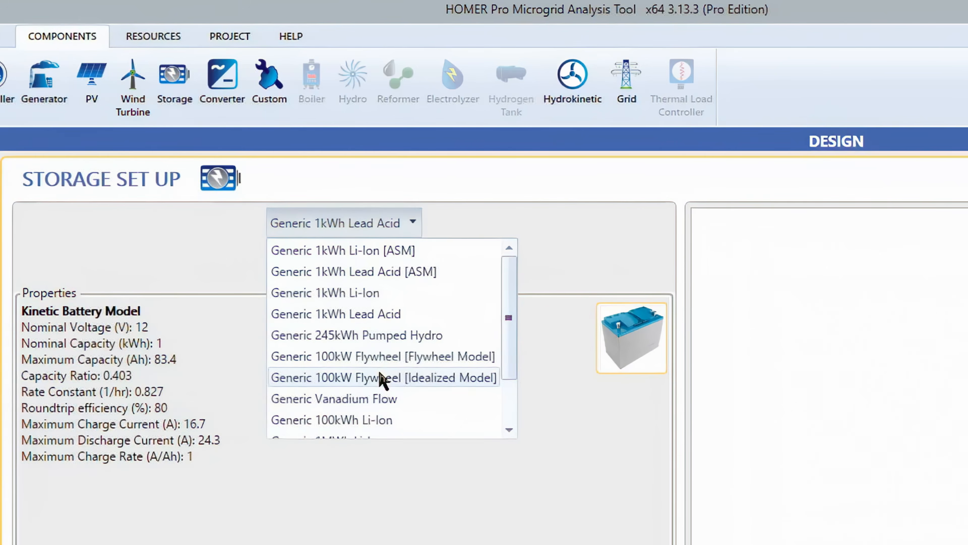
scroll(380, 379, "down", 1)
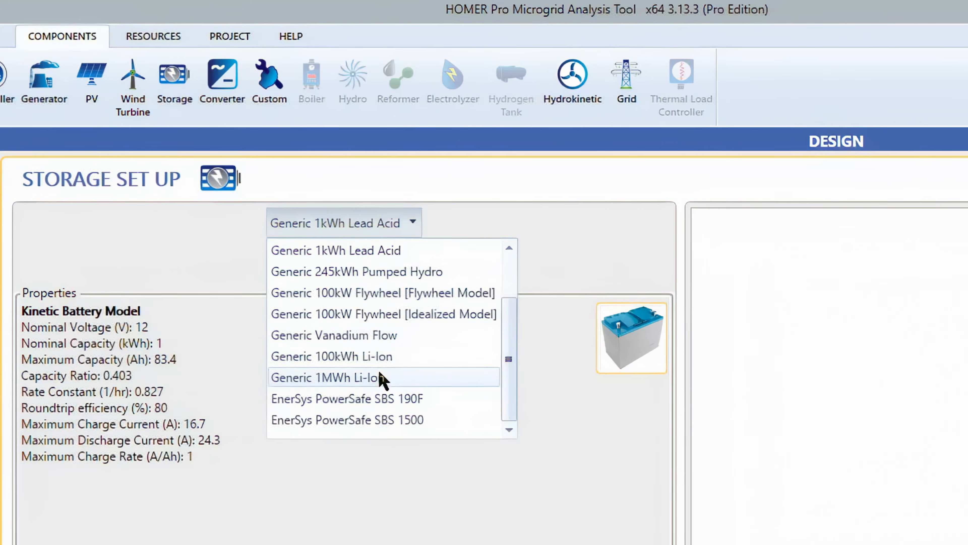
left_click(286, 482)
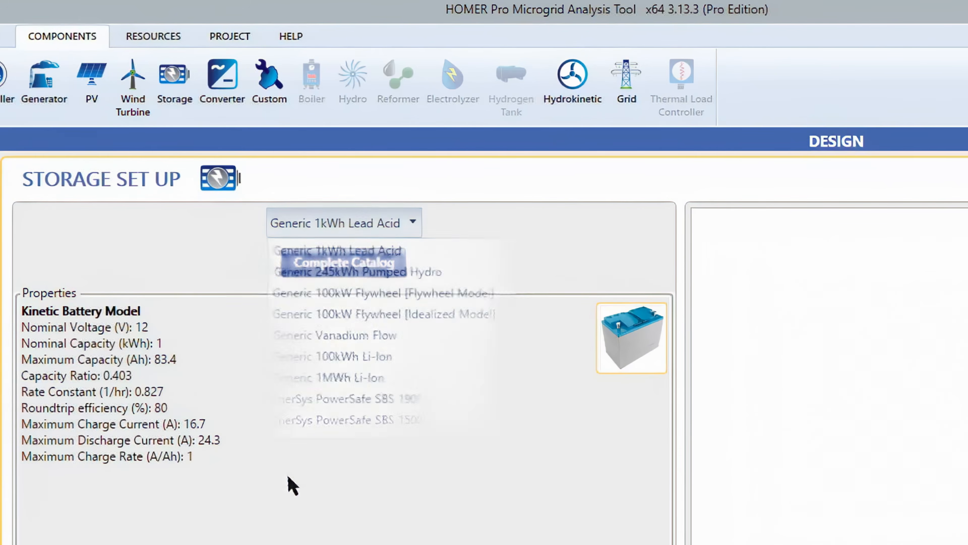
left_click(345, 274)
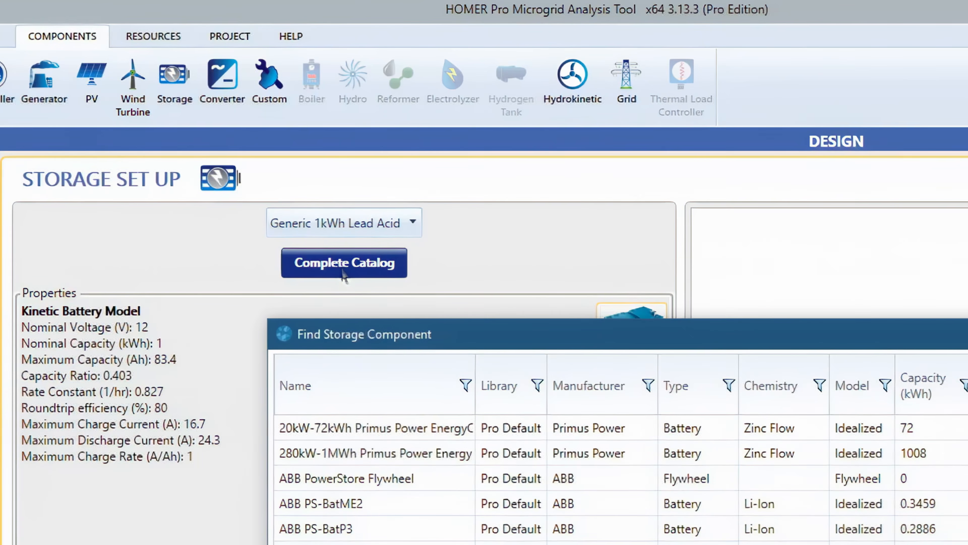
mouse_move(942, 231)
left_mouse_down()
mouse_move(938, 459)
mouse_move(946, 388)
mouse_move(934, 234)
left_mouse_up()
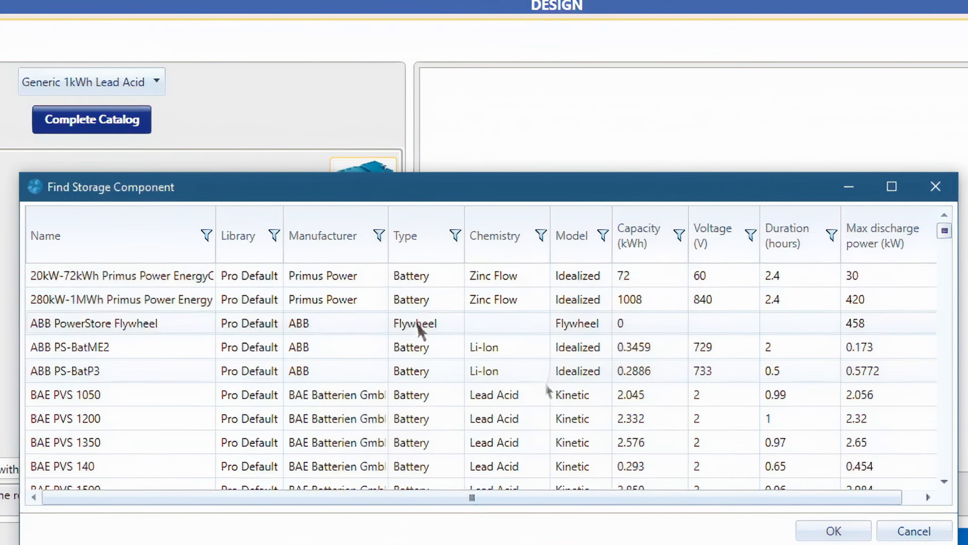
left_click(889, 531)
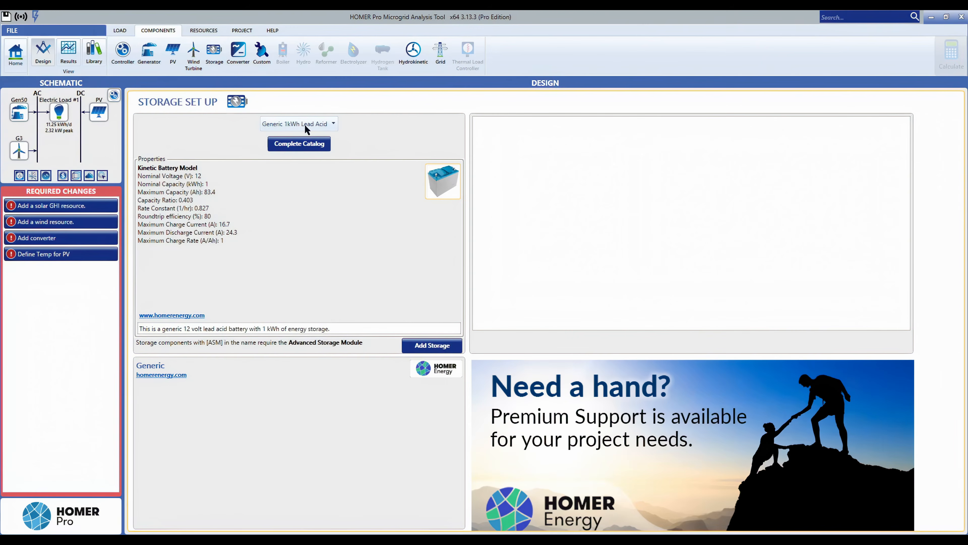
left_click(305, 124)
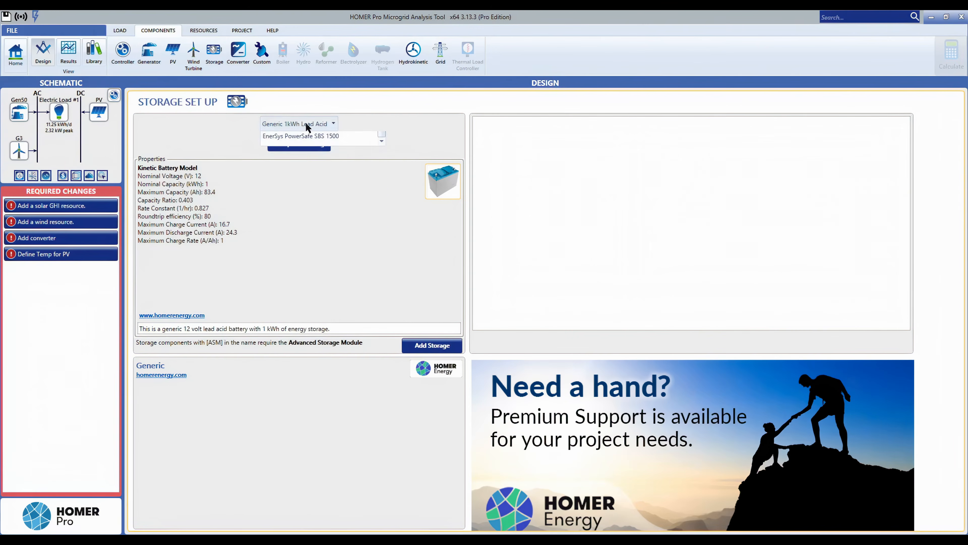
left_click(306, 122)
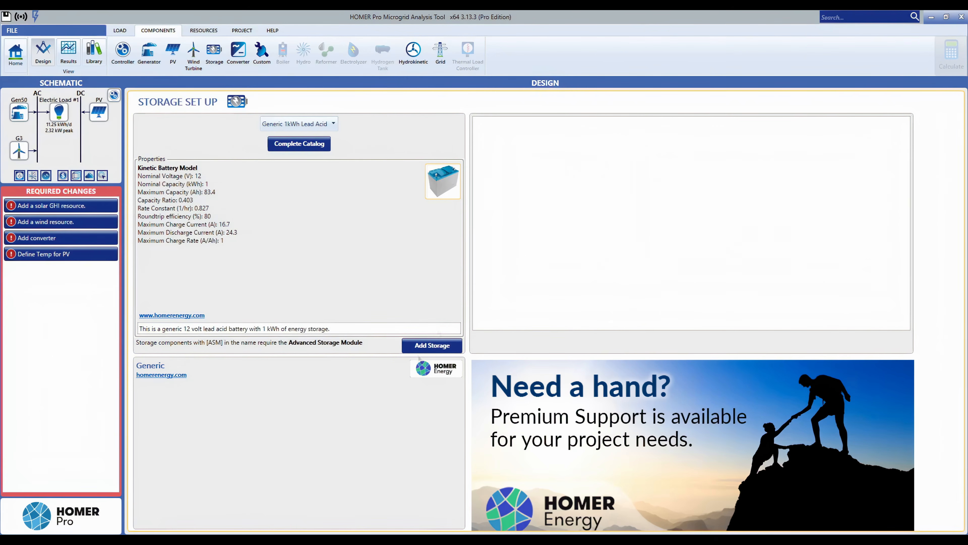
left_click(421, 347)
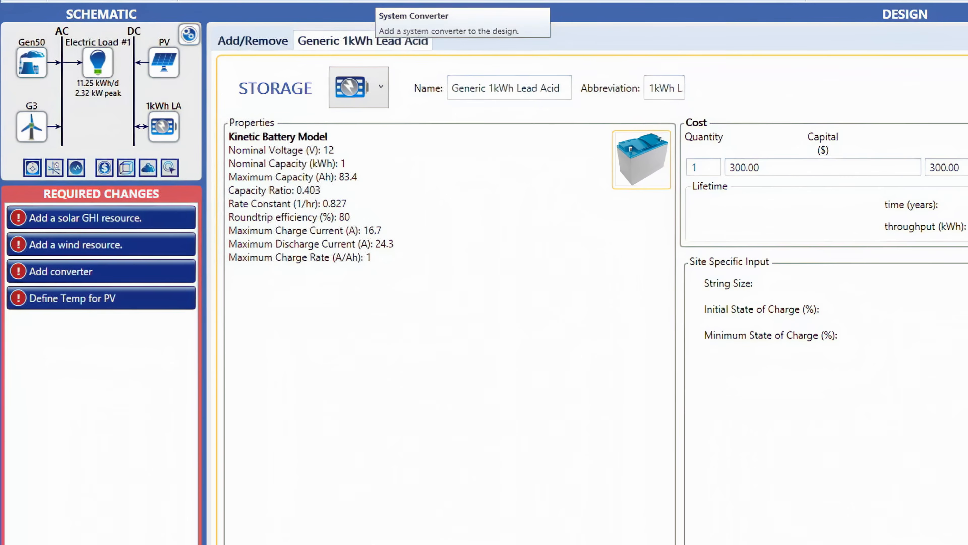
Add a system converter and a grid connection to the design.
left_click(388, 1)
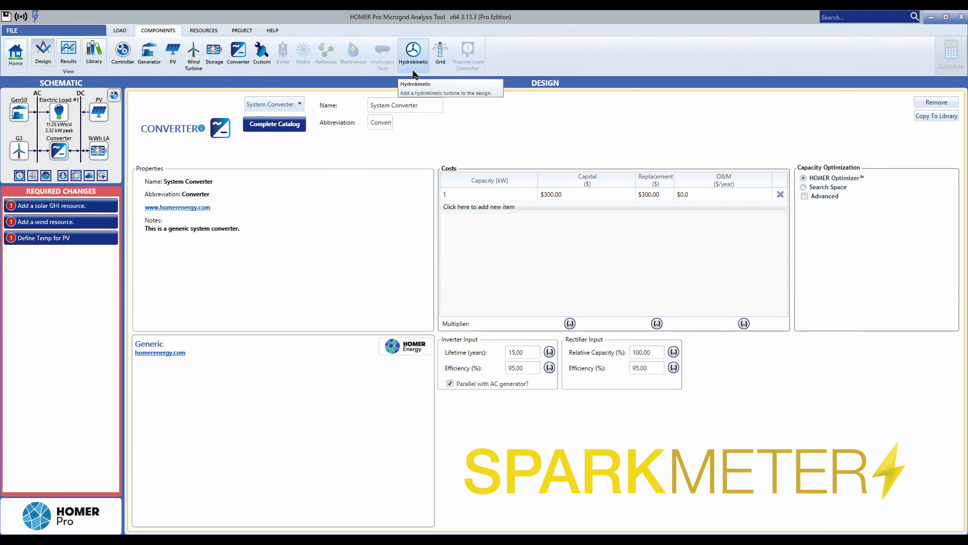
left_click(440, 62)
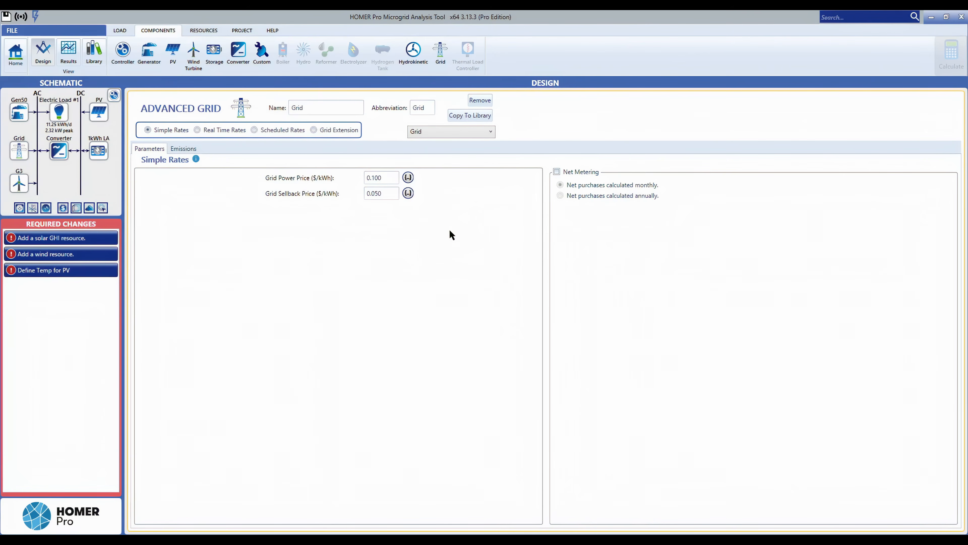
Set the project location on the home map by searching for Paderborn.
left_click(206, 31)
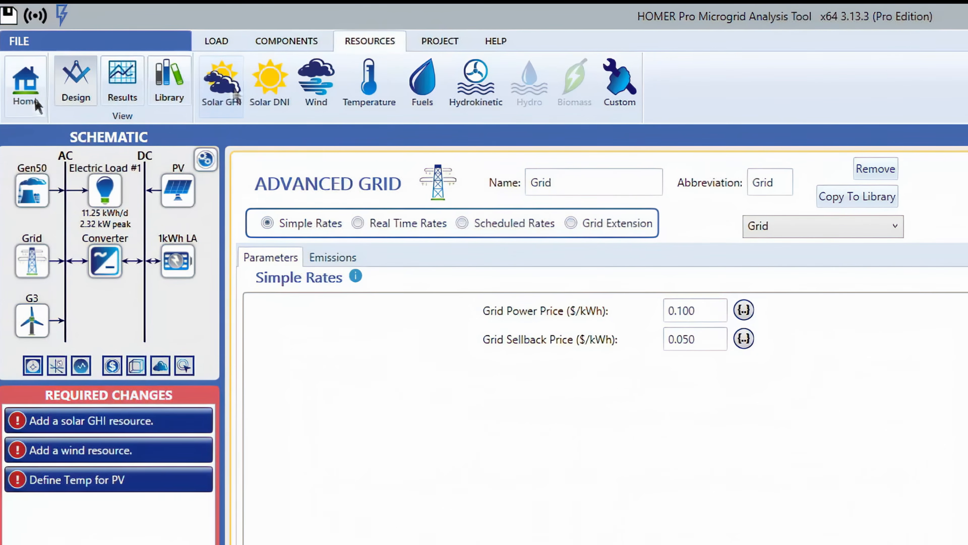
left_click(21, 101)
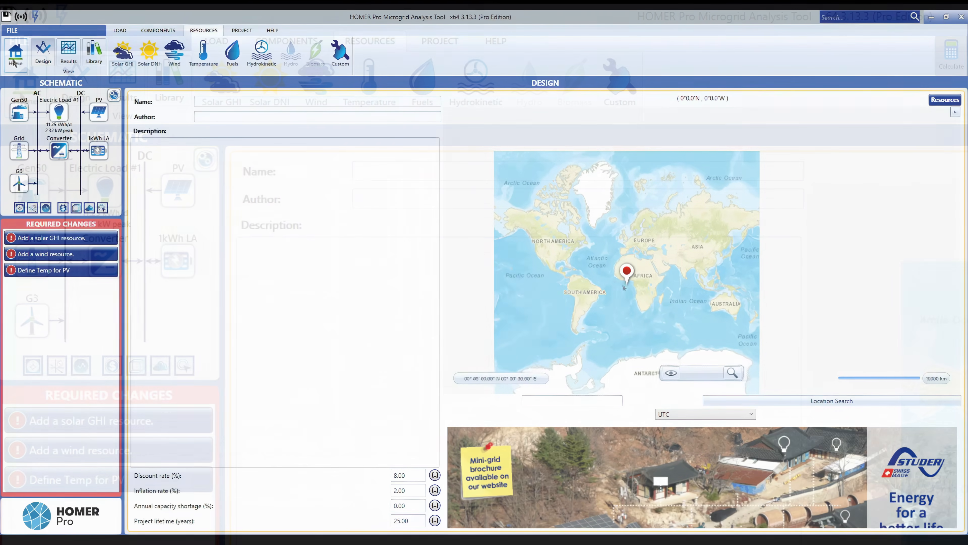
scroll(622, 284, "up", 6)
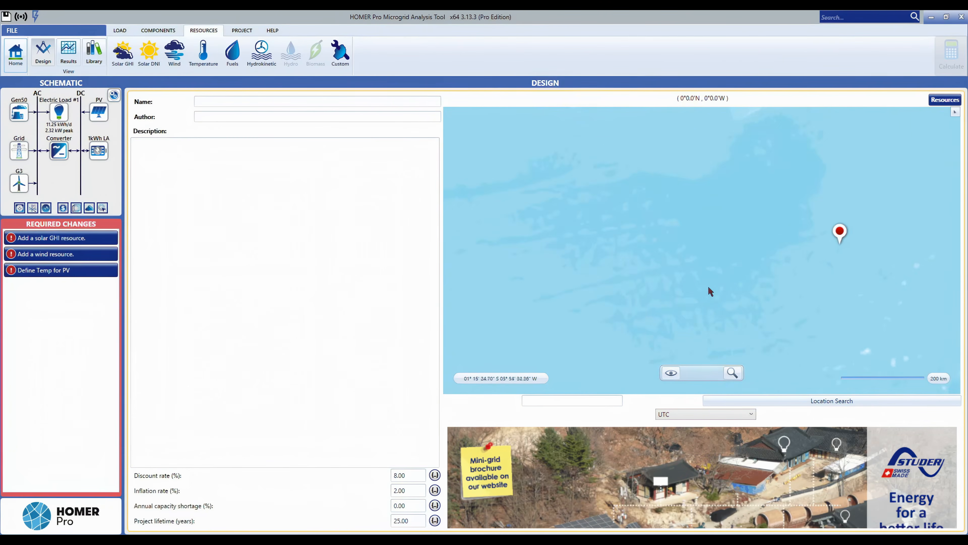
scroll(716, 284, "down", 3)
scroll(761, 283, "down", 5)
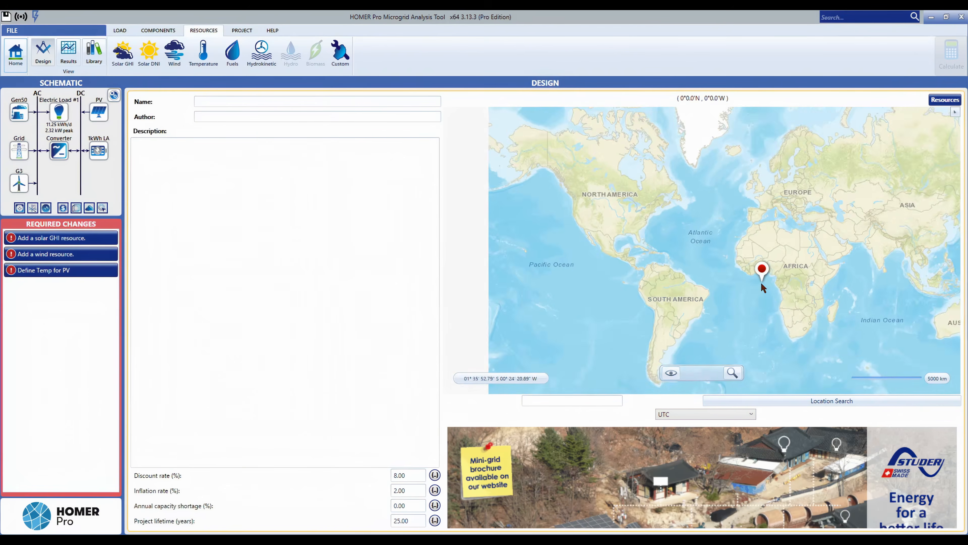
scroll(766, 279, "up", 2)
scroll(766, 281, "down", 3)
scroll(778, 257, "up", 4)
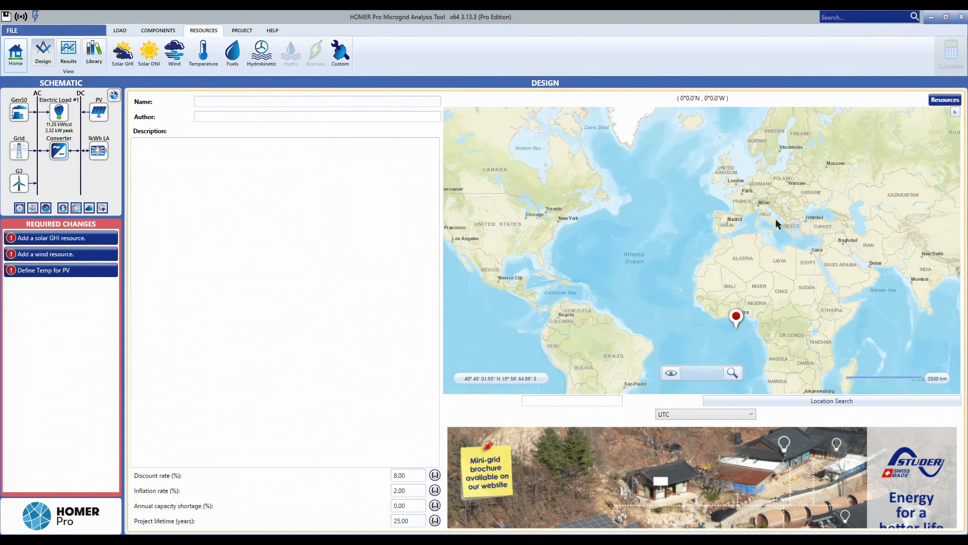
left_click_drag(722, 233, 591, 305)
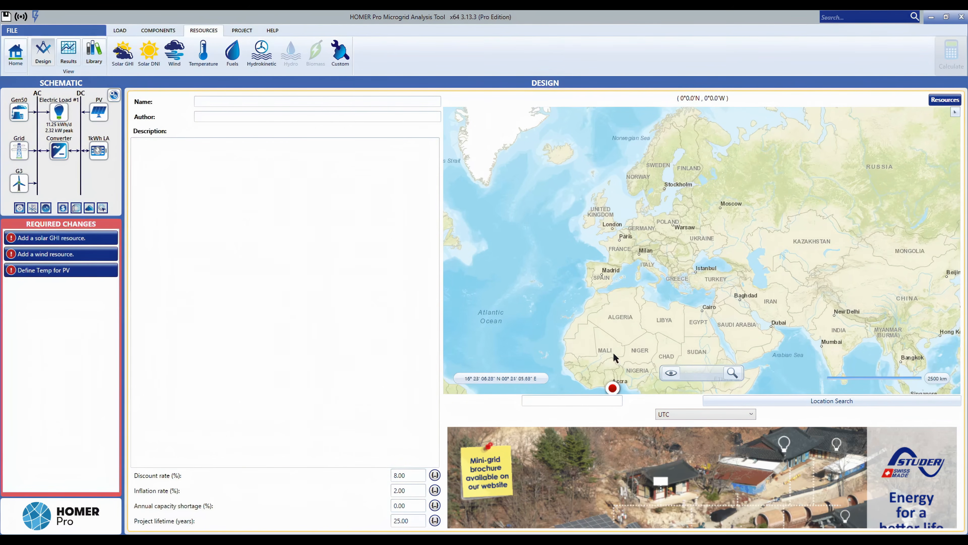
left_click(605, 403)
type("Paderborn")
left_click(799, 404)
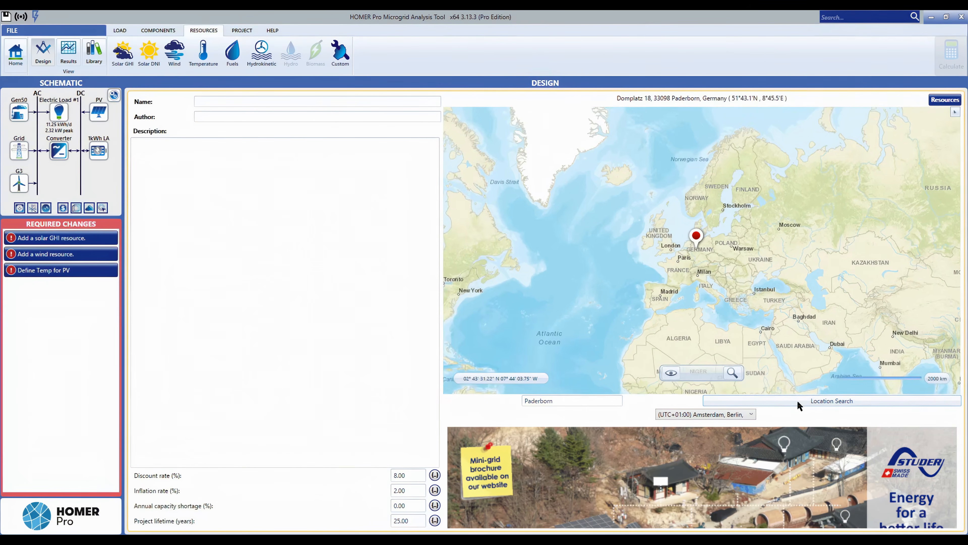
scroll(712, 252, "up", 6)
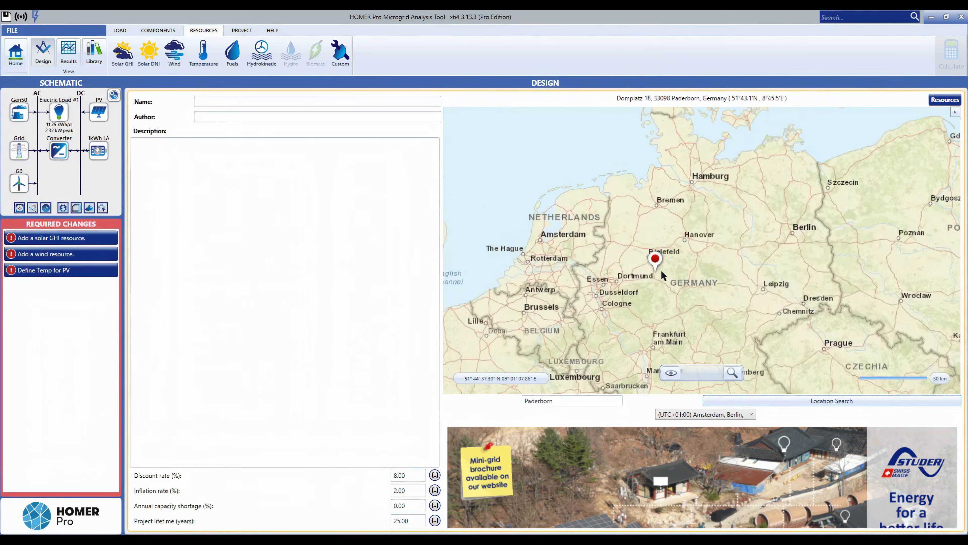
scroll(634, 301, "up", 5)
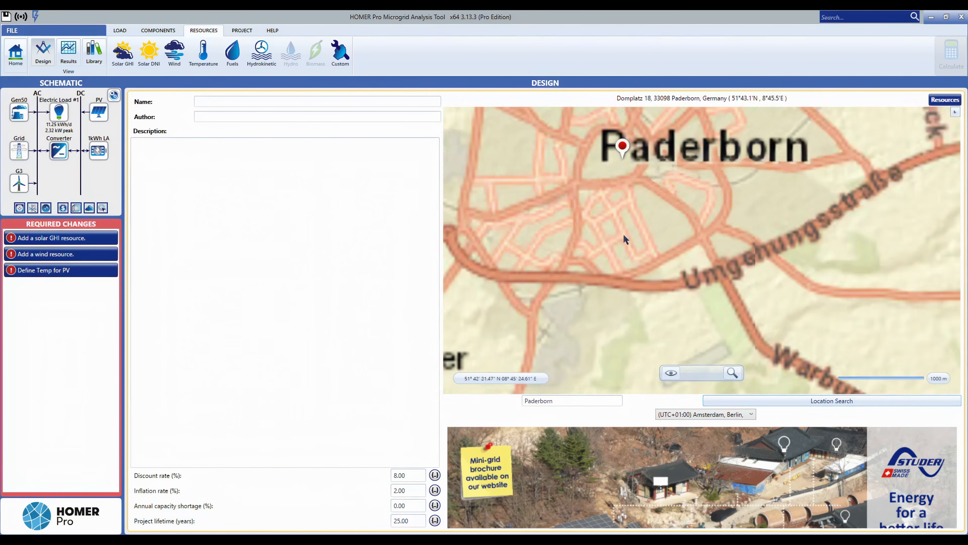
left_click_drag(604, 122, 637, 279)
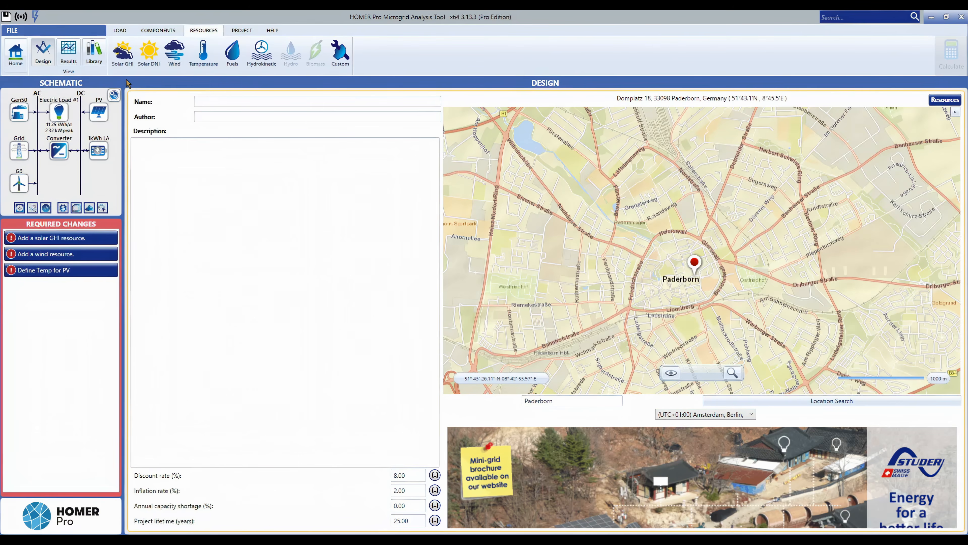
Add a solar GHI resource by downloading the monthly averages from the internet and inspect the chart.
left_click(123, 53)
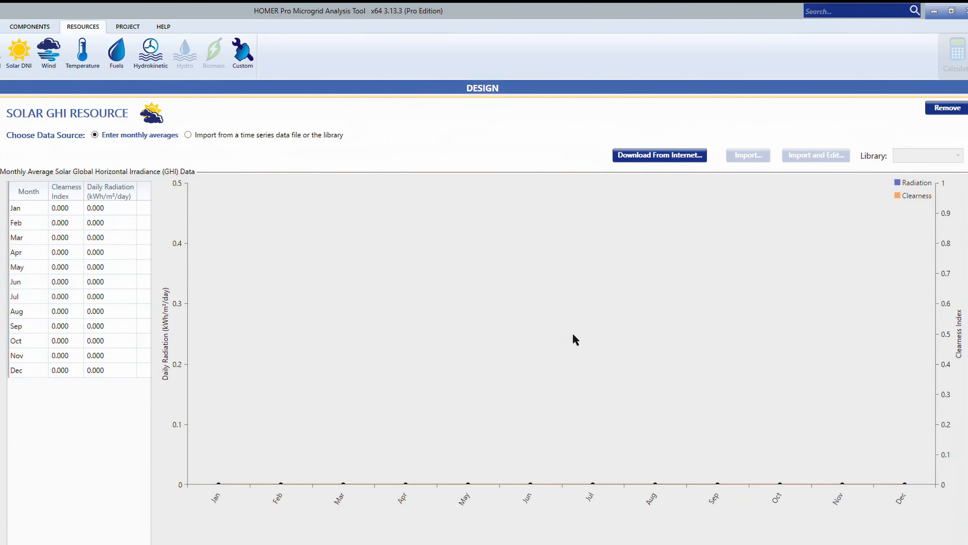
left_click(640, 160)
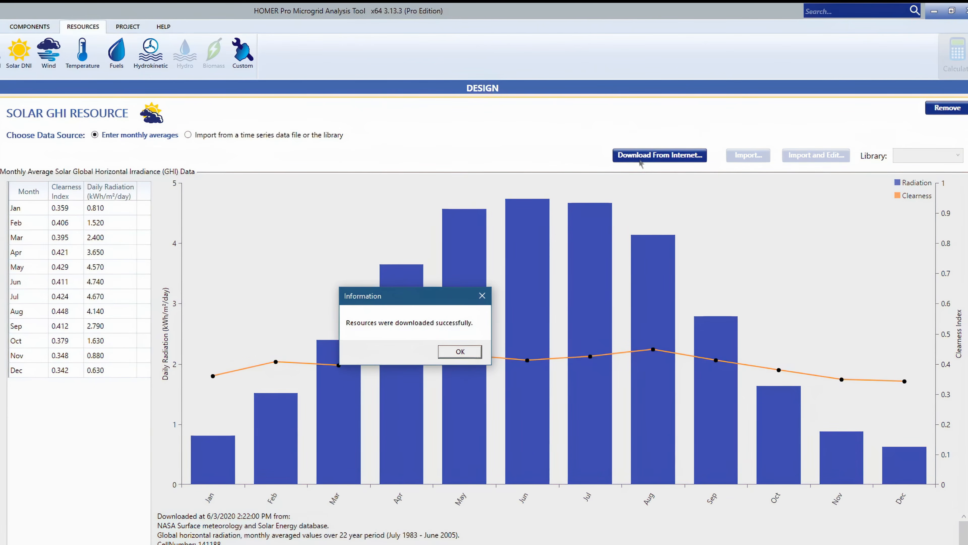
left_click(475, 357)
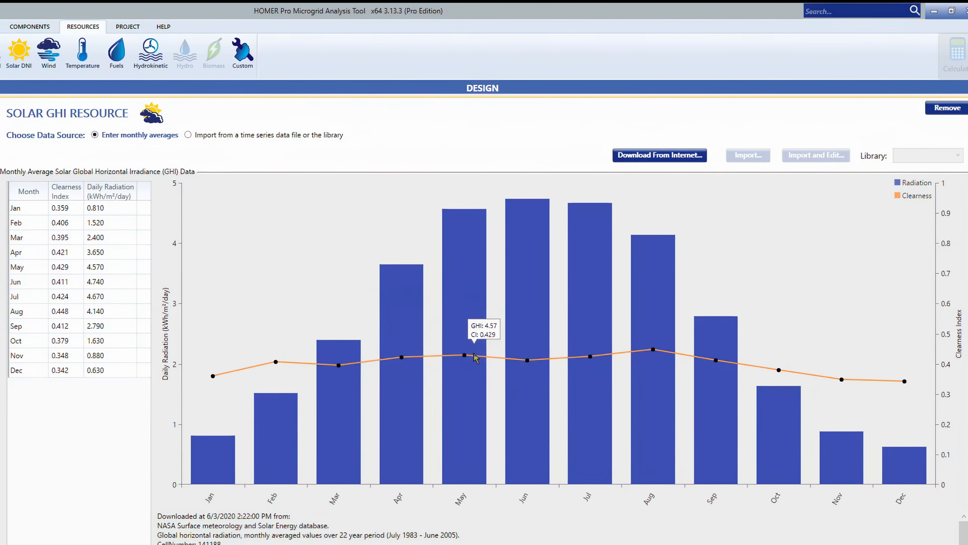
mouse_move(540, 301)
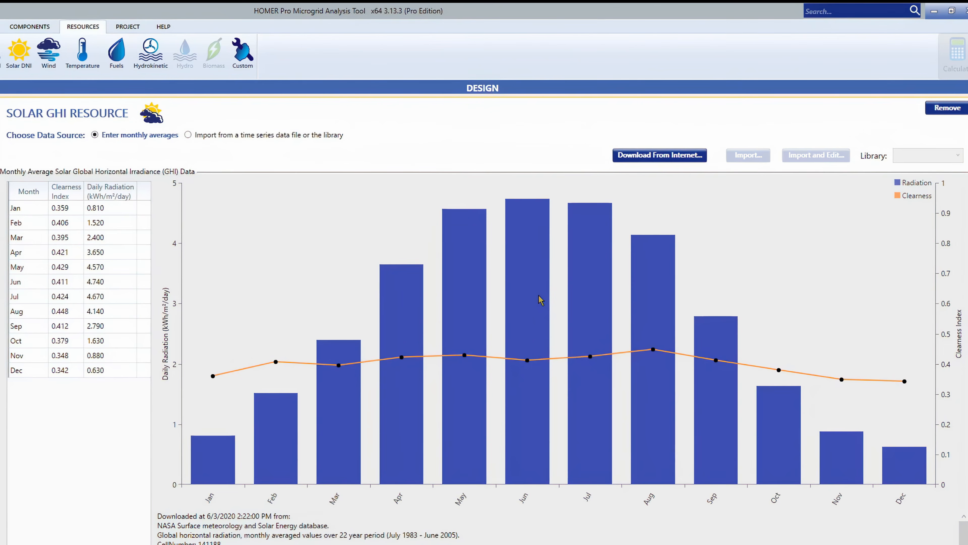
mouse_move(337, 429)
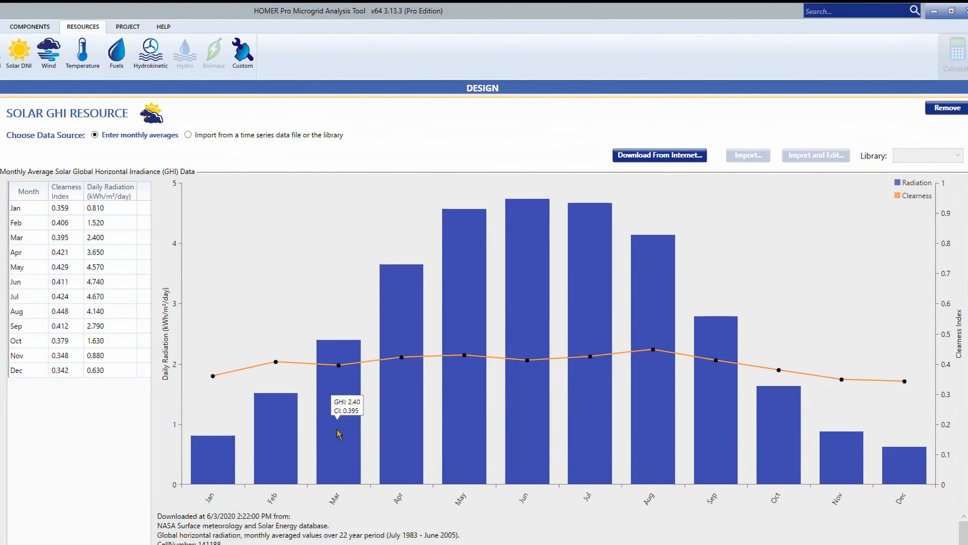
mouse_move(214, 456)
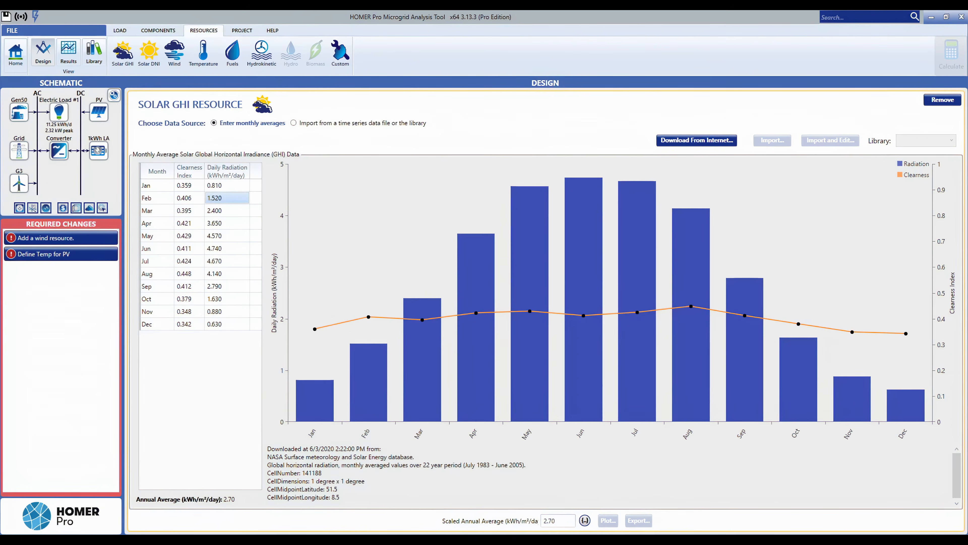
Add a wind resource by downloading the monthly average wind speeds from the internet.
left_click(151, 63)
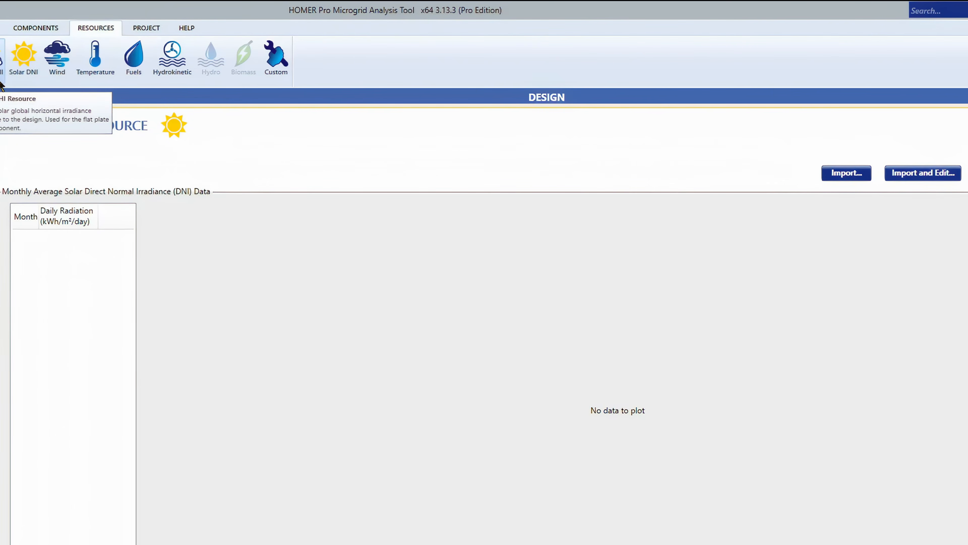
left_click(56, 82)
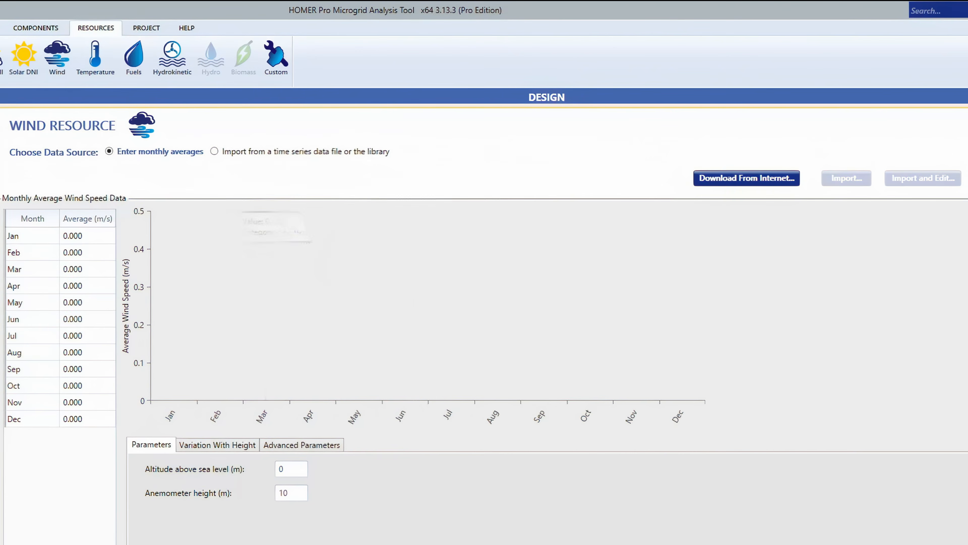
left_click(759, 178)
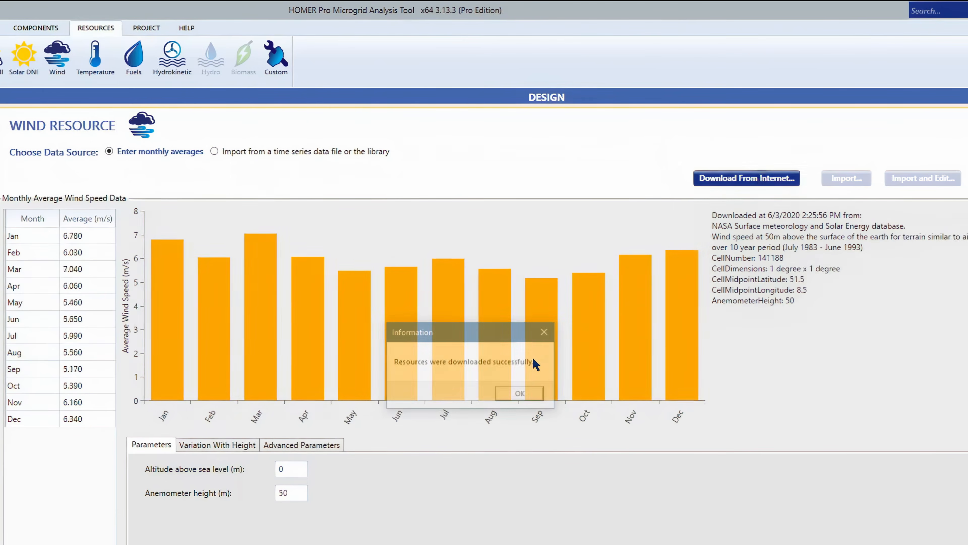
left_click(527, 395)
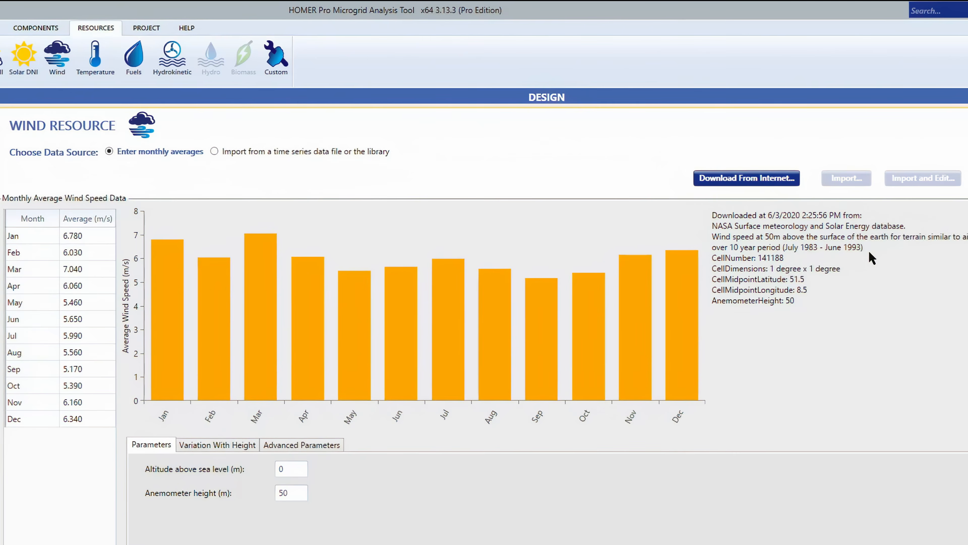
mouse_move(155, 346)
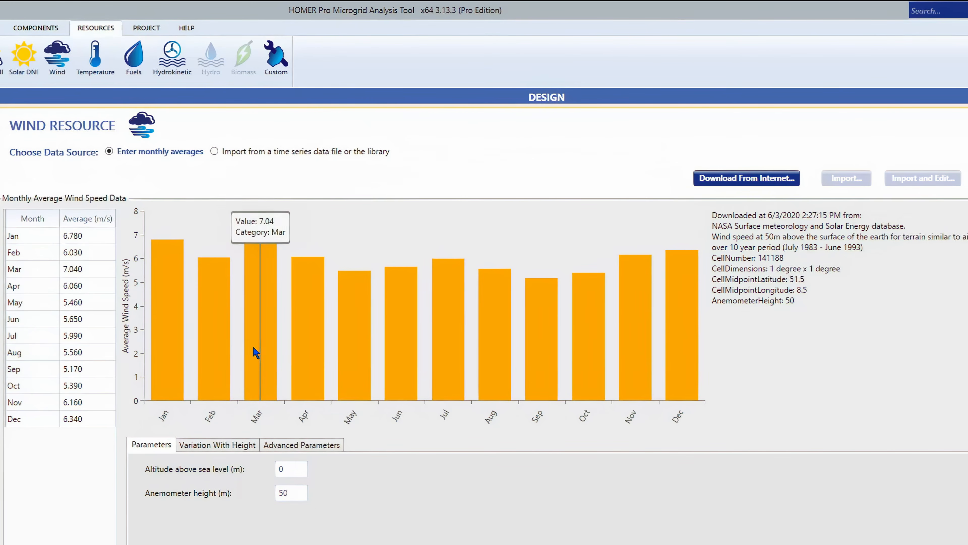
Open the wind resource's variation-with-height settings and review the wind speed profile options.
left_click(216, 449)
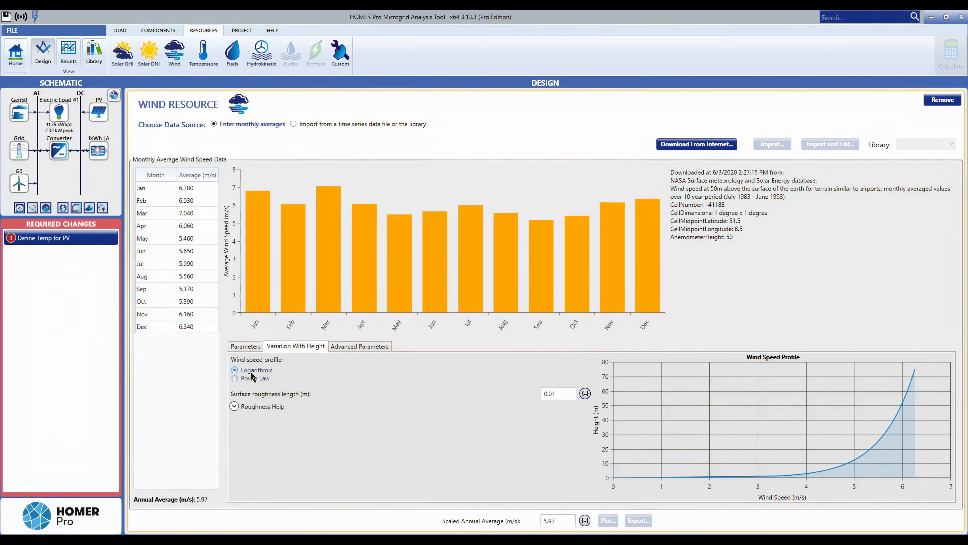
left_click(242, 378)
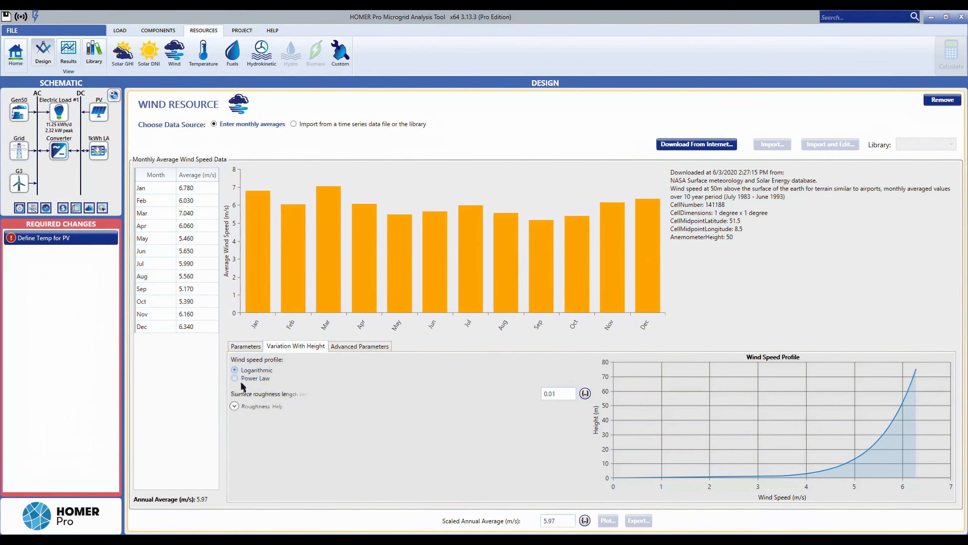
Choose the logarithmic wind speed profile and review the wind resource's advanced parameters.
left_click(254, 371)
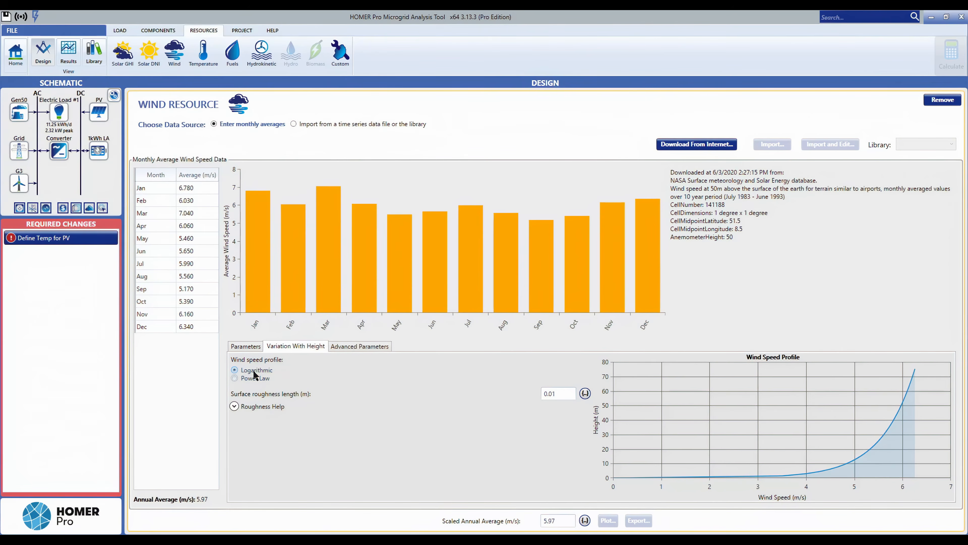
left_click(344, 348)
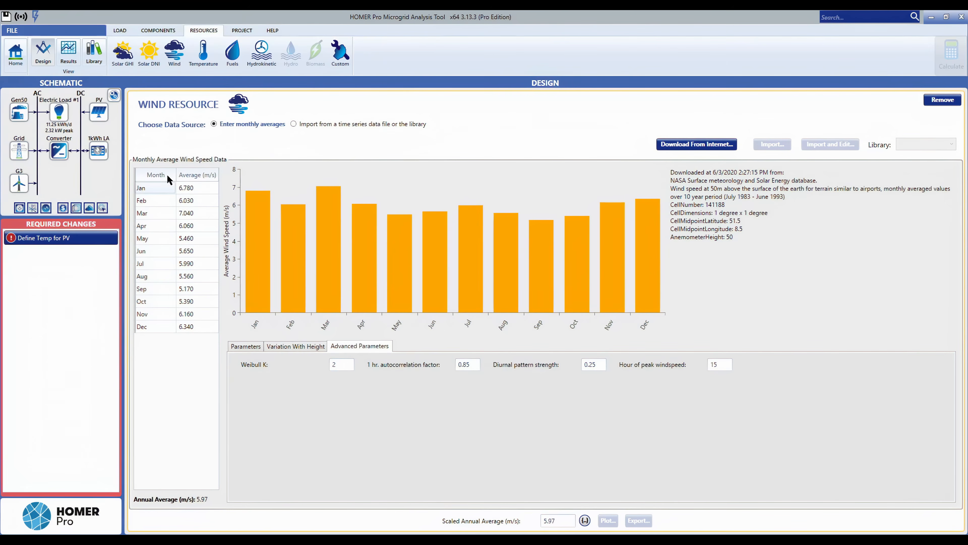
Add a temperature resource by downloading the monthly average temperatures from the internet.
left_click(200, 66)
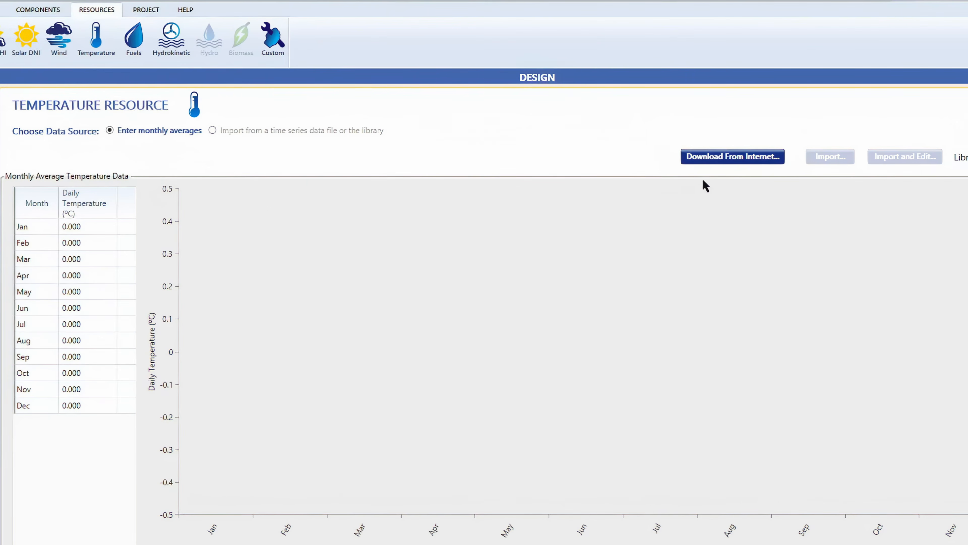
left_click(726, 156)
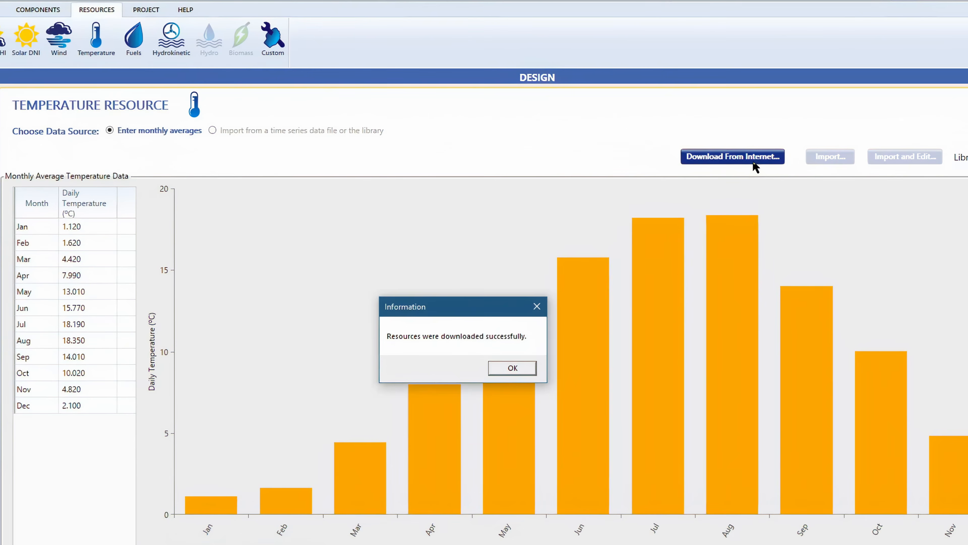
left_click(513, 367)
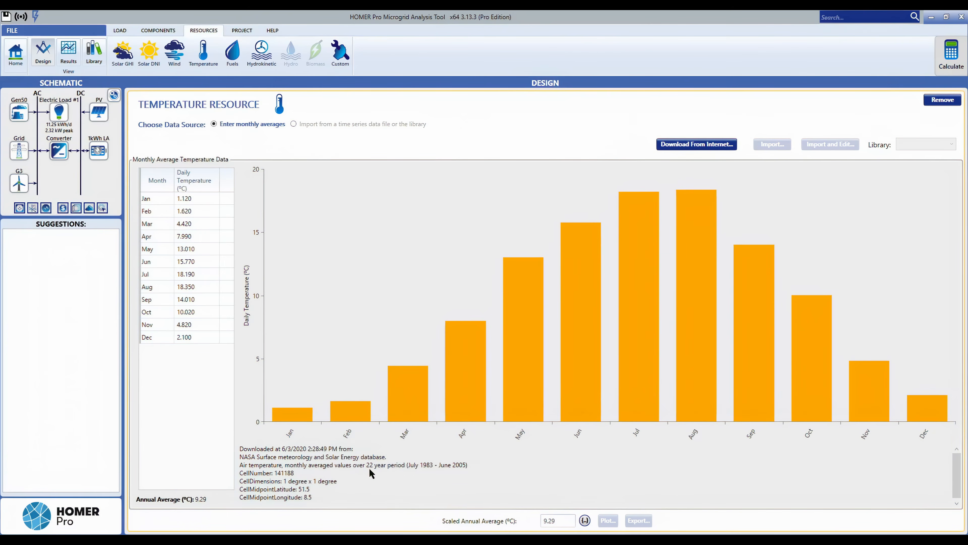
mouse_move(300, 421)
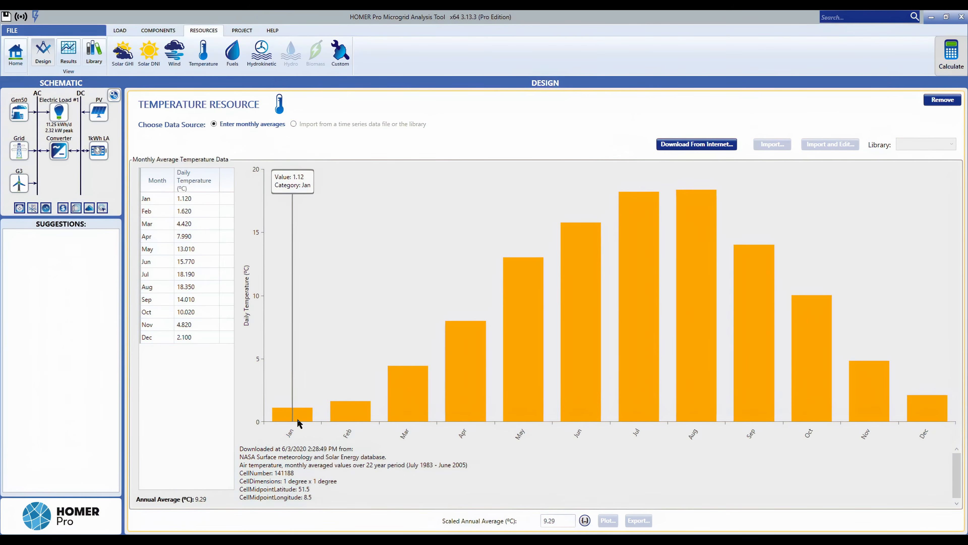